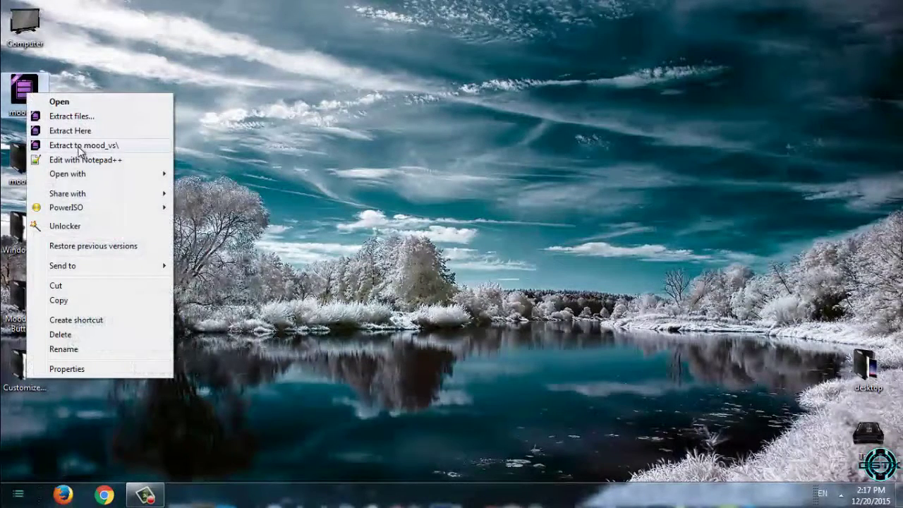
Extract the mood_vs archive into its own folder and open the Mood VS folder inside mood win 7.
left_click(83, 146)
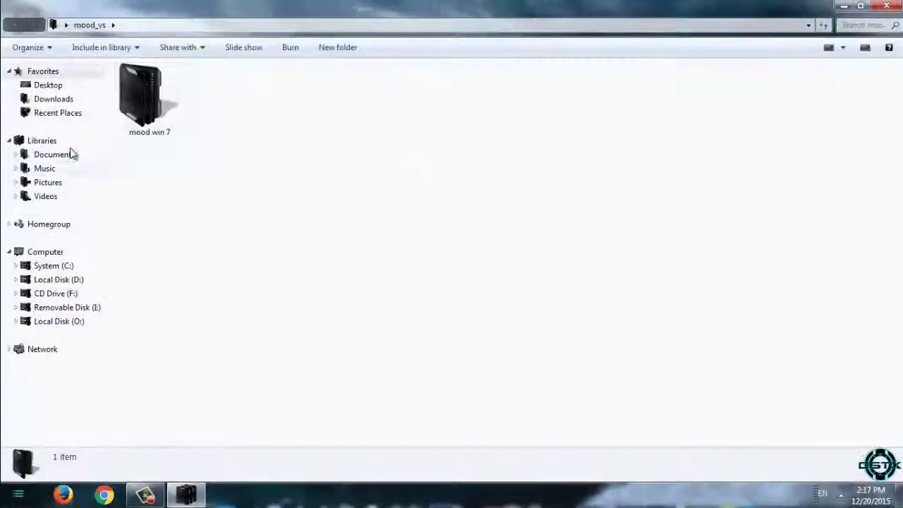
double_click(139, 117)
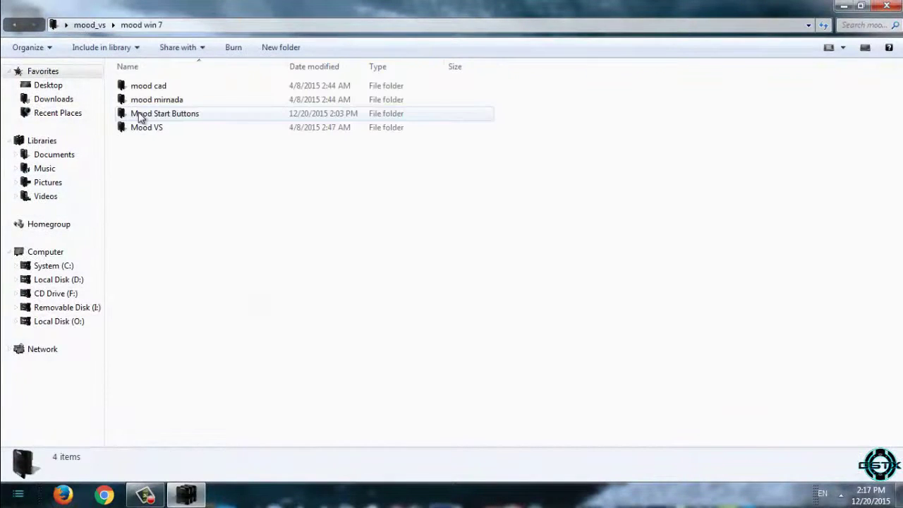
left_click(140, 129)
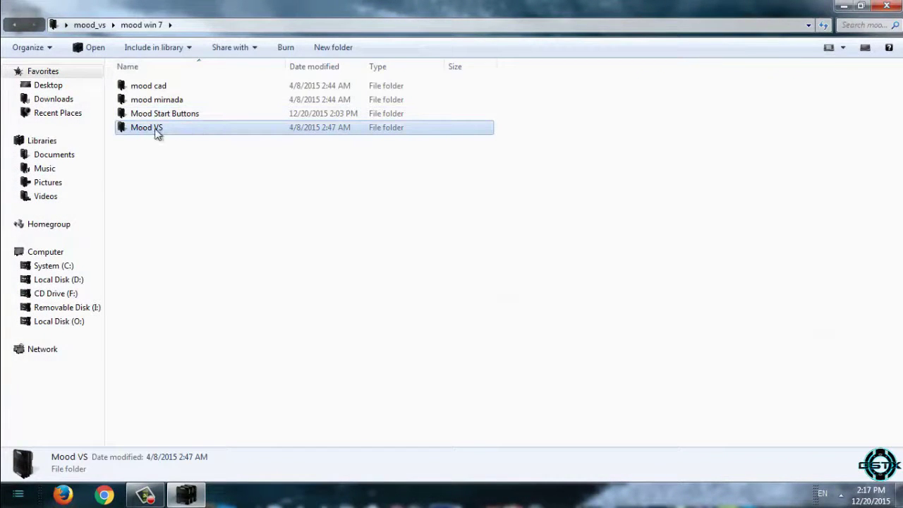
double_click(149, 128)
Copy the mood folder and the four mood theme files from the Themes folder of Mood VS.
left_click(144, 102)
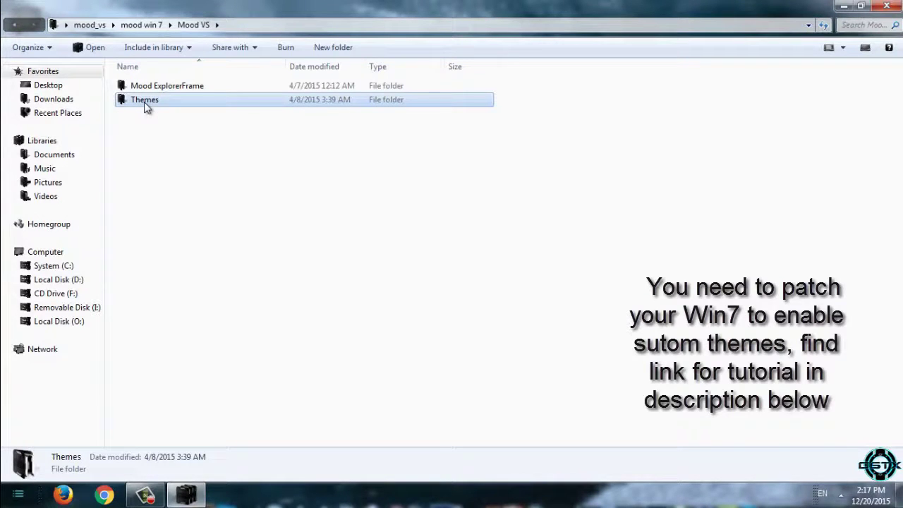
double_click(145, 102)
left_click_drag(155, 167, 153, 89)
right_click(152, 86)
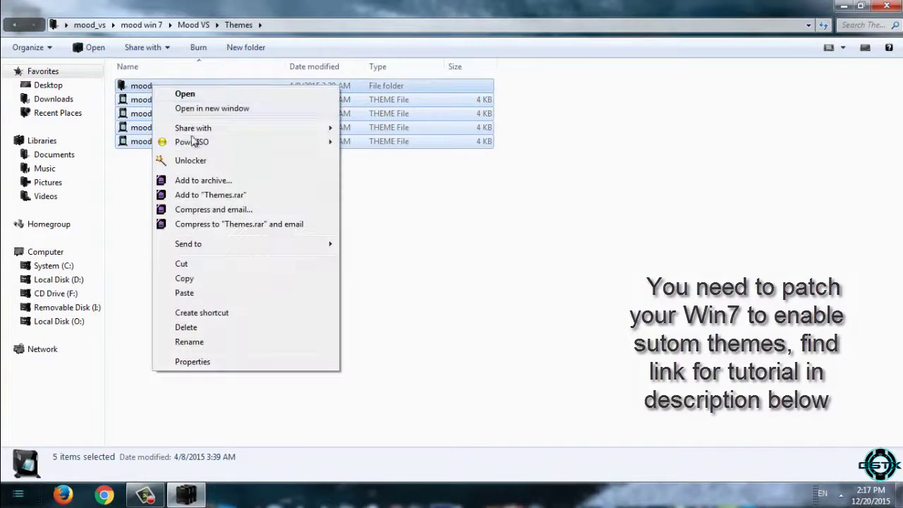
left_click(183, 279)
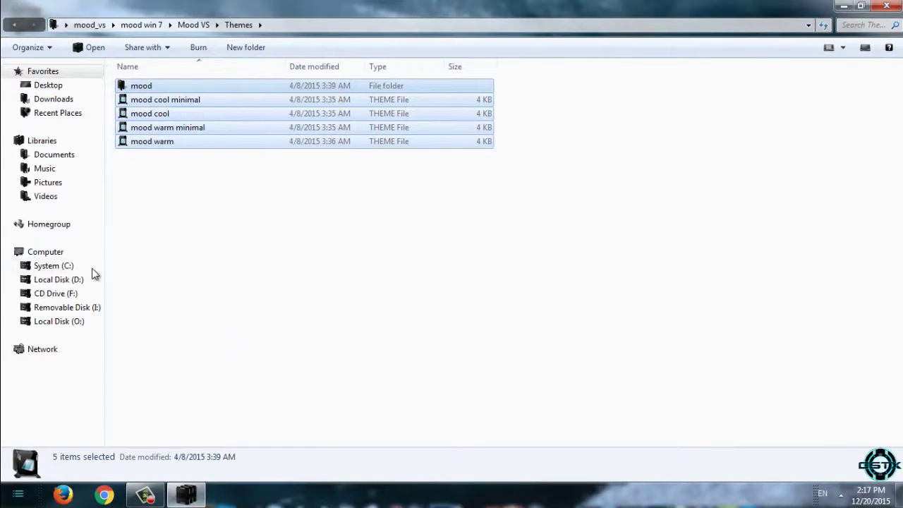
Open the Windows\Resources\Themes folder on the System (C:) drive.
left_click(64, 267)
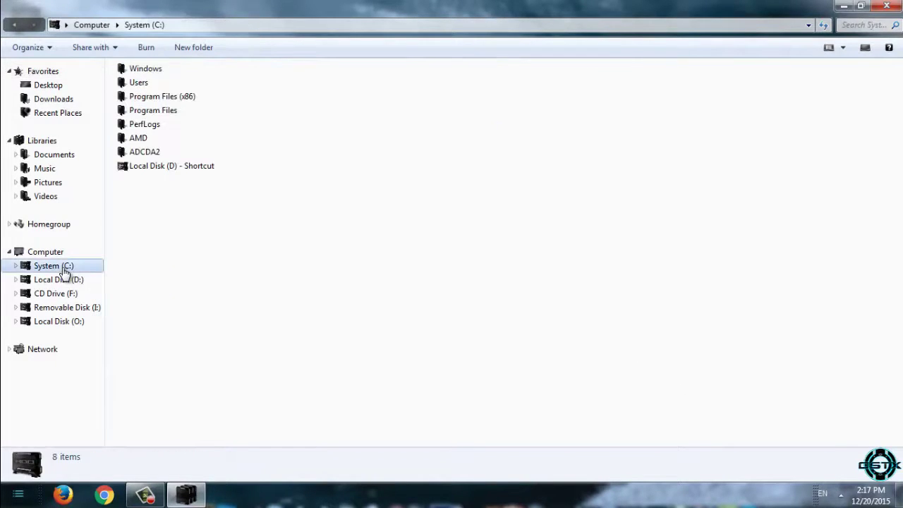
double_click(140, 72)
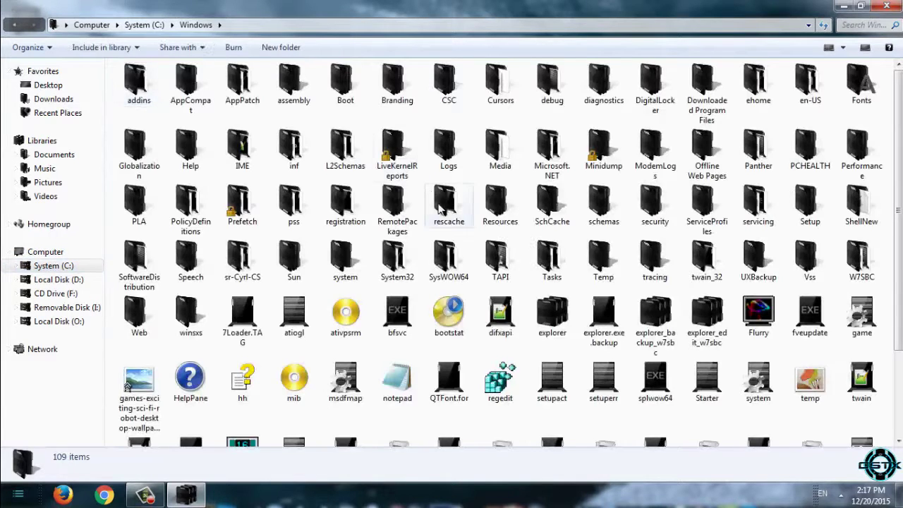
double_click(500, 212)
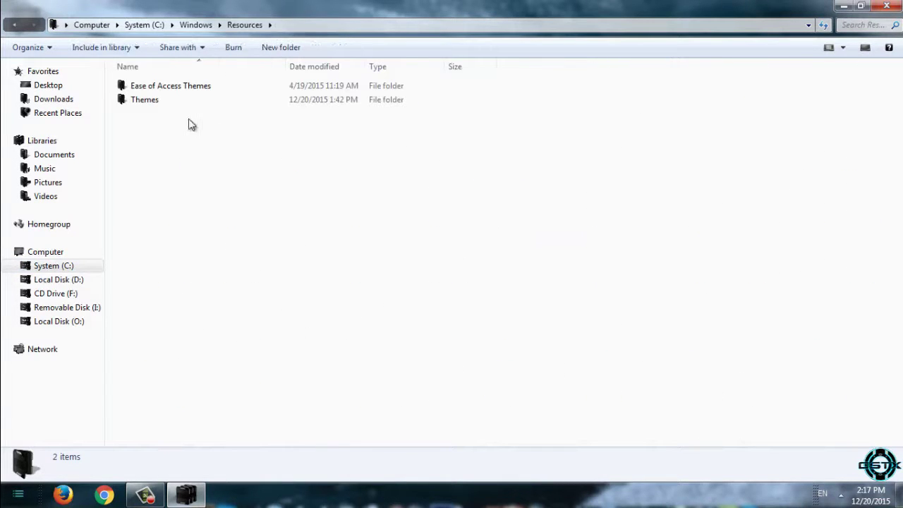
left_click(135, 103)
double_click(134, 102)
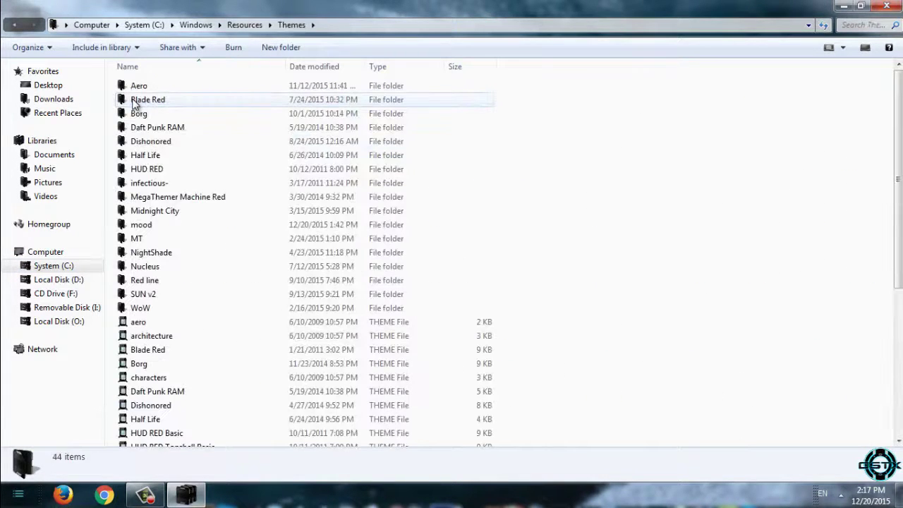
Paste the copied themes, merging the mood folder and replacing all files with the same name, and close the folder window.
right_click(583, 146)
left_click(615, 313)
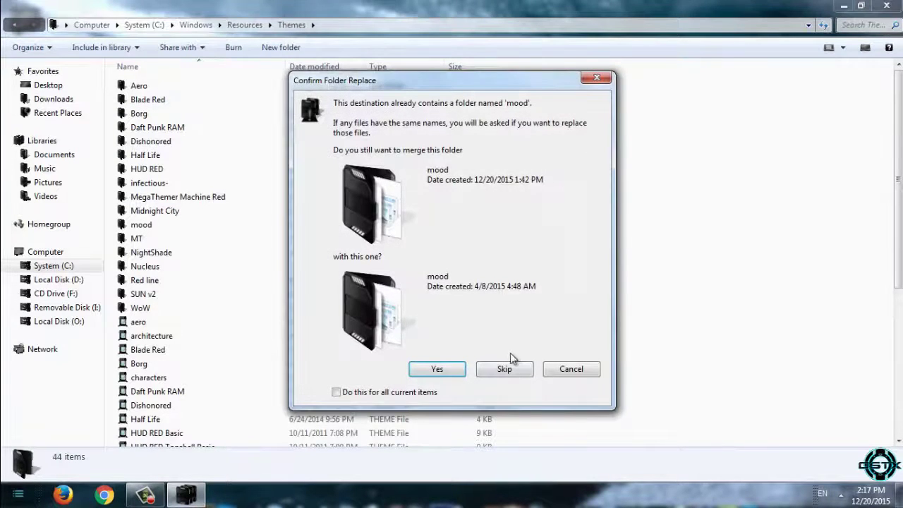
left_click(425, 370)
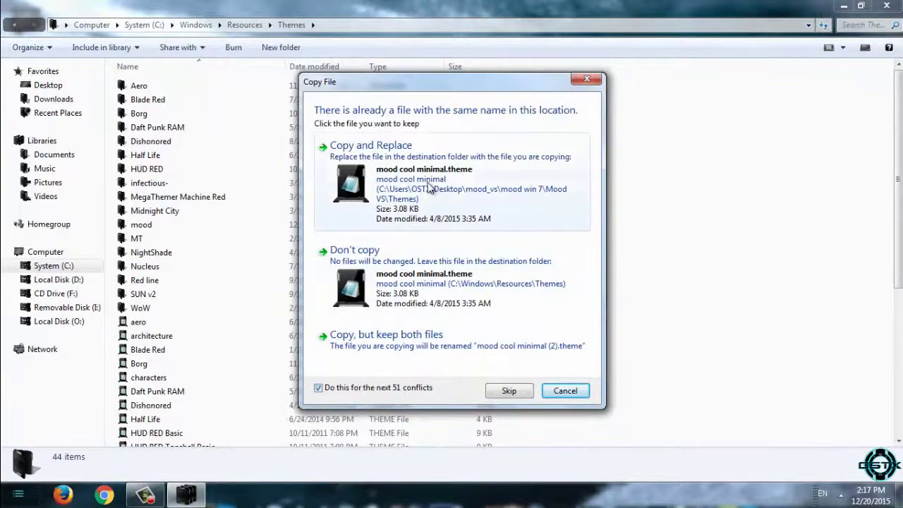
left_click(432, 176)
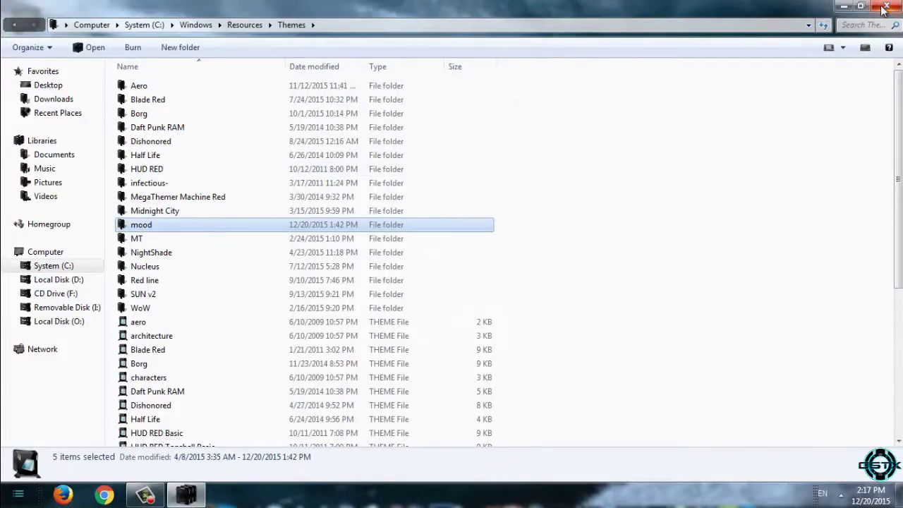
left_click(885, 7)
Apply the installed mood cool theme in the desktop personalization settings and minimize the window.
right_click(281, 367)
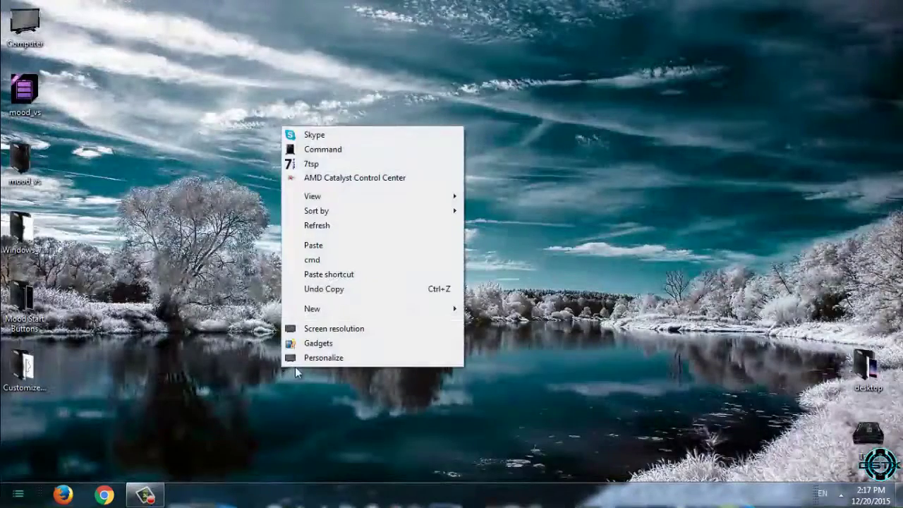
left_click(351, 360)
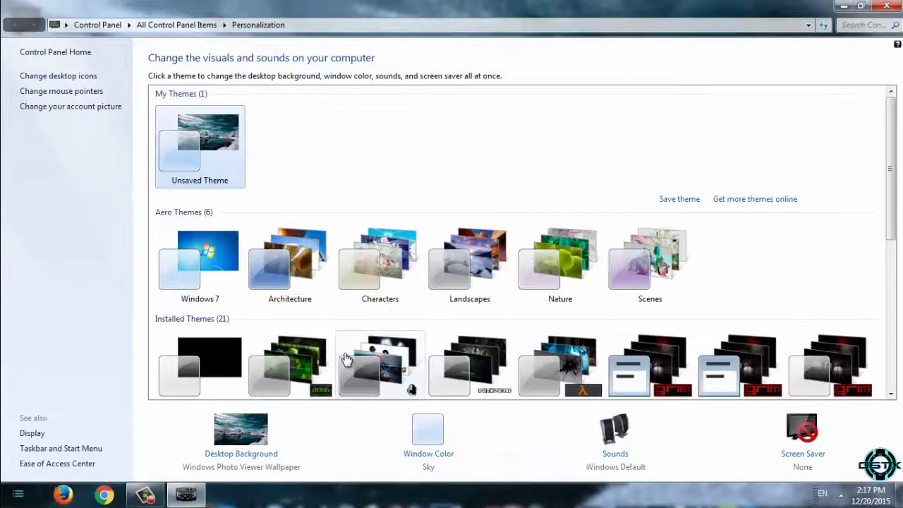
scroll(346, 359, "down", 8)
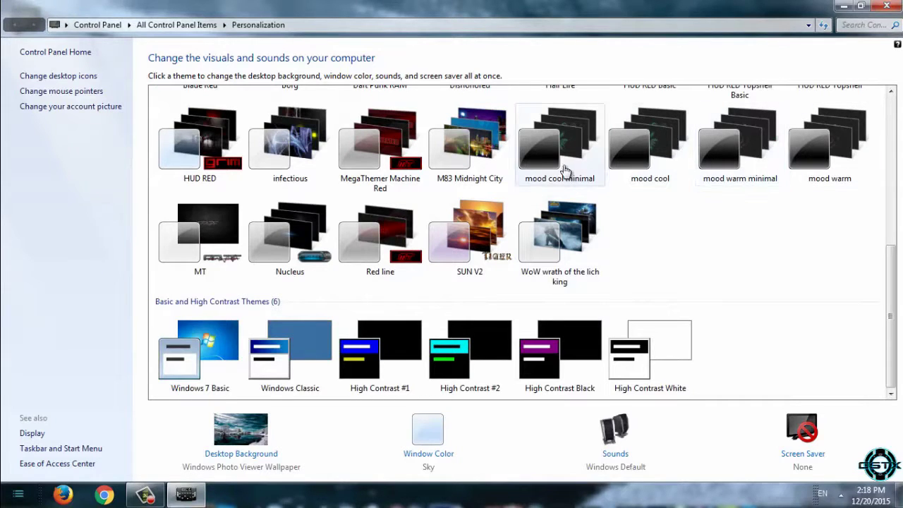
left_click(649, 161)
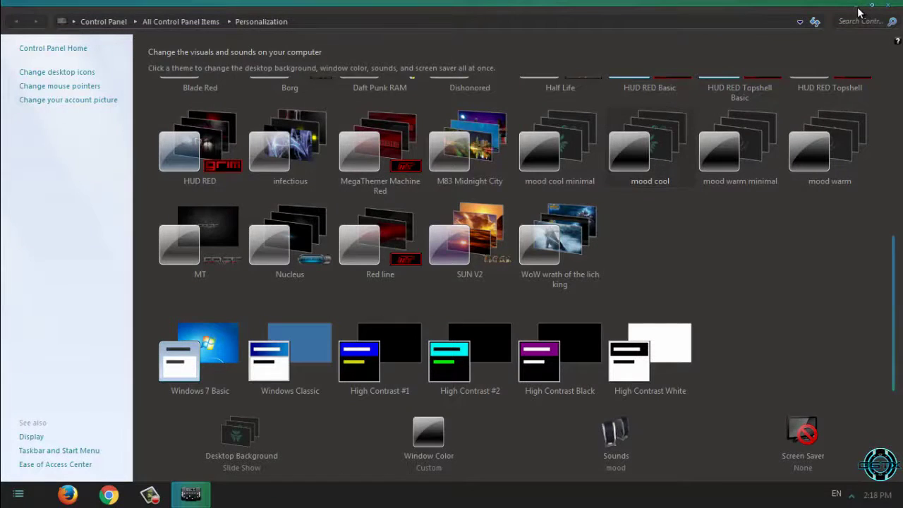
left_click(857, 10)
Refresh the desktop, inspect the theme's look in the Computer window and the System (C:) drive, and close the window.
right_click(281, 190)
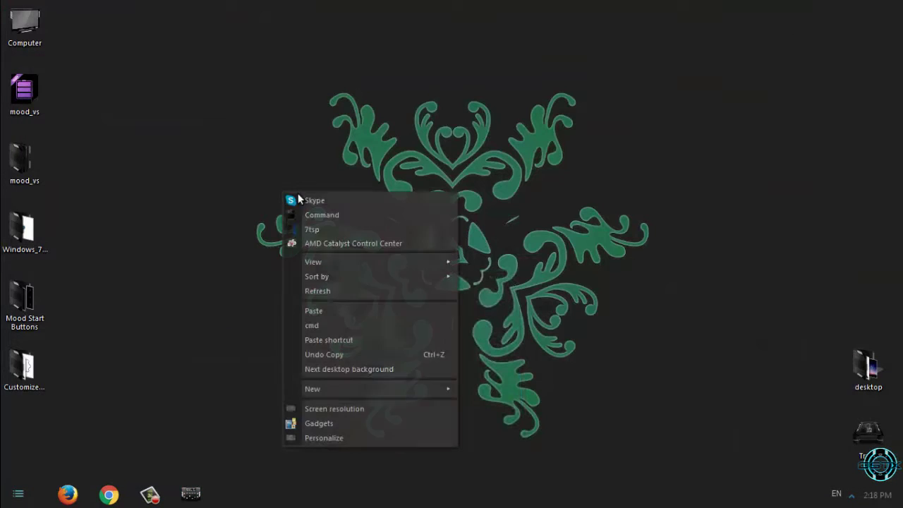
left_click(336, 294)
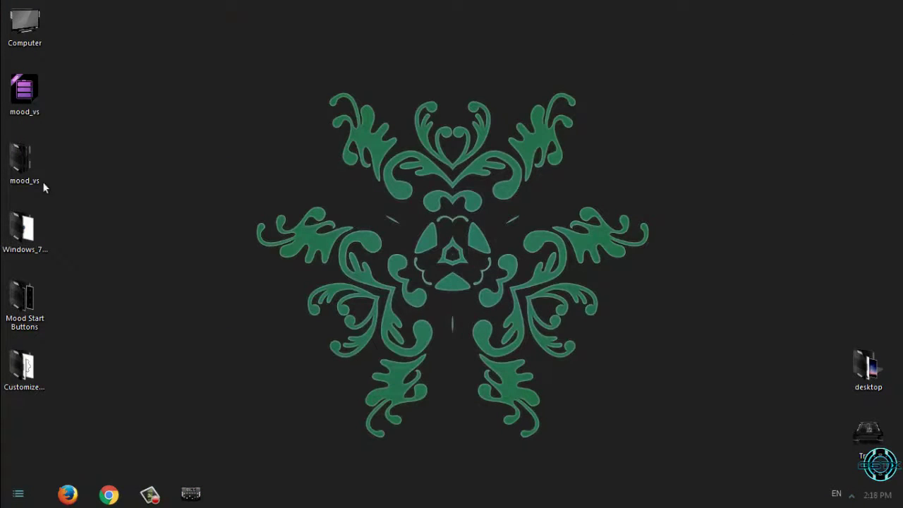
double_click(35, 38)
left_click_drag(238, 4, 486, 65)
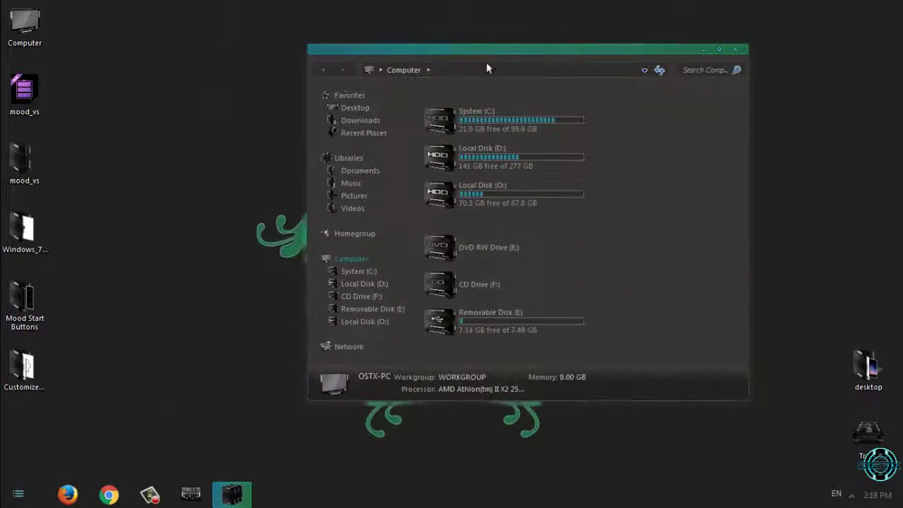
double_click(466, 134)
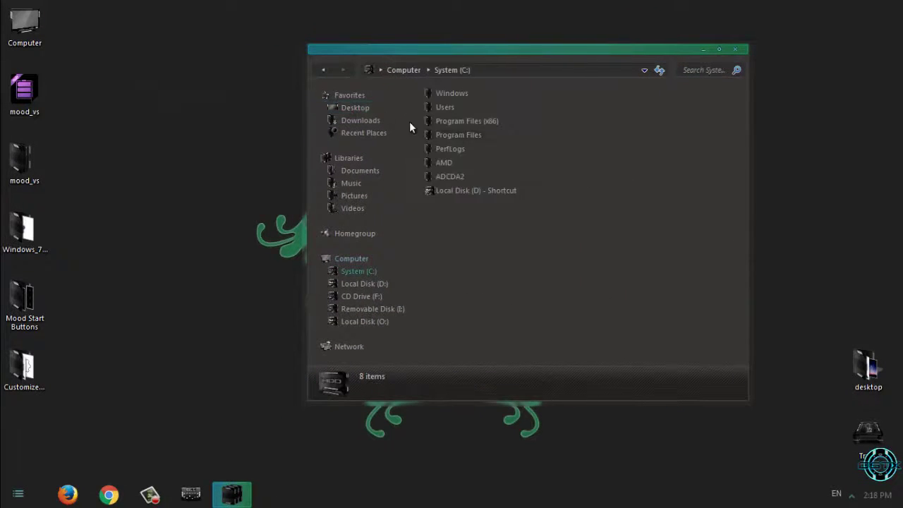
left_click(734, 48)
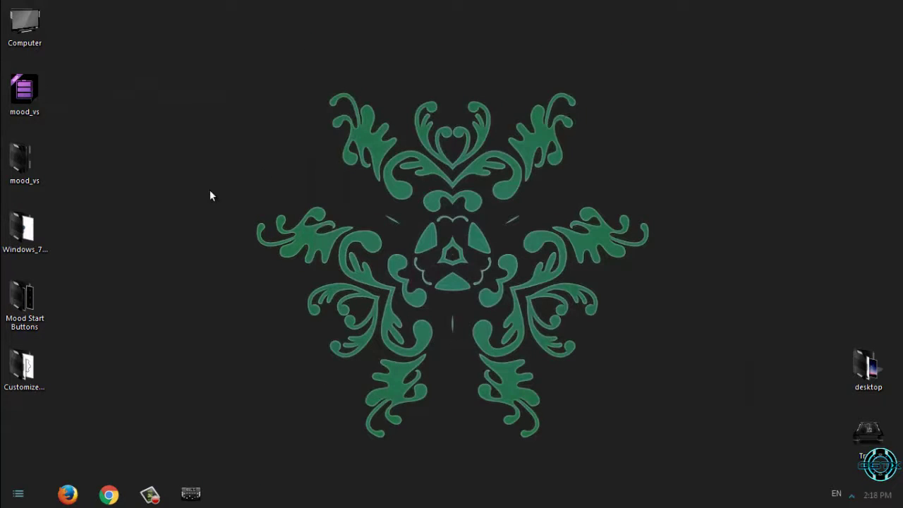
Run Windows 7 Start Button Changer v 2.6 as administrator from its desktop folder and close the folder window.
double_click(41, 245)
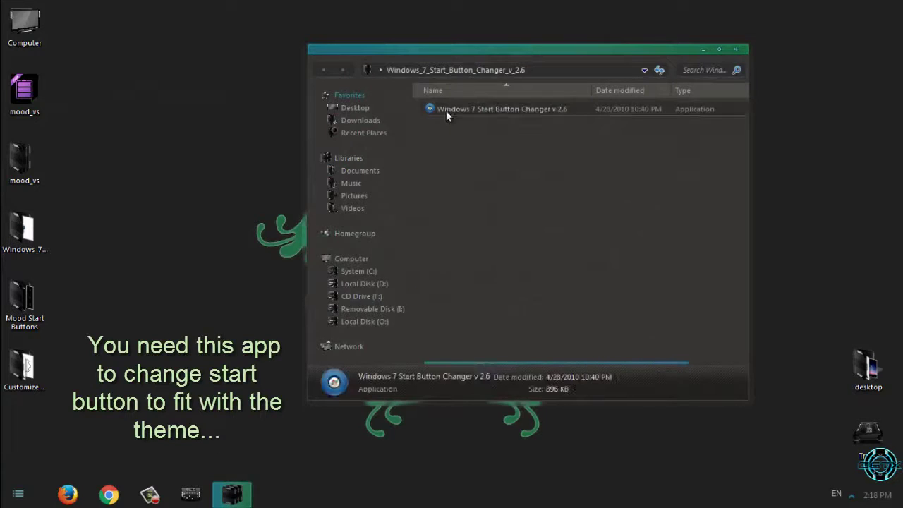
right_click(514, 110)
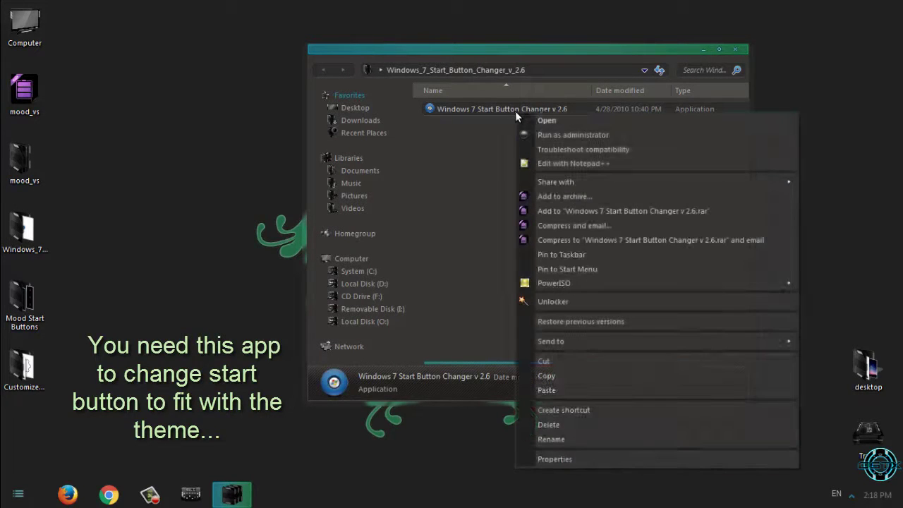
left_click(568, 135)
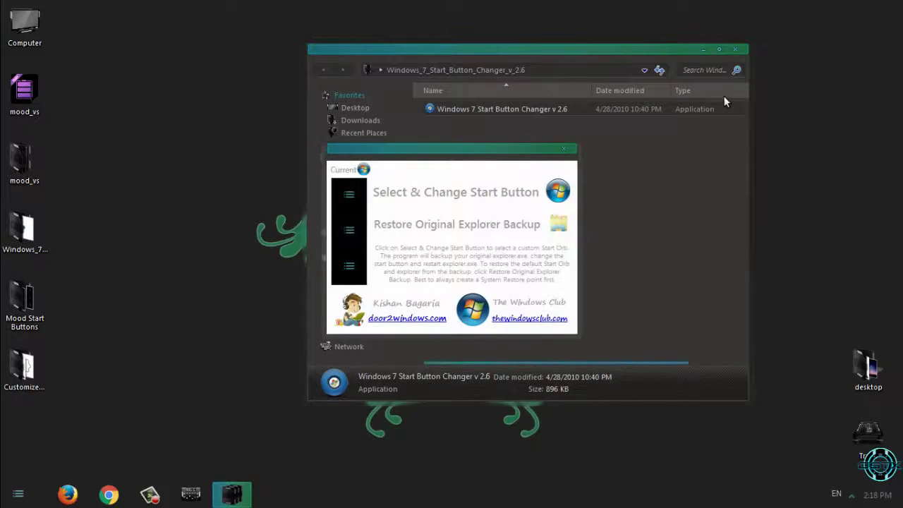
left_click(735, 51)
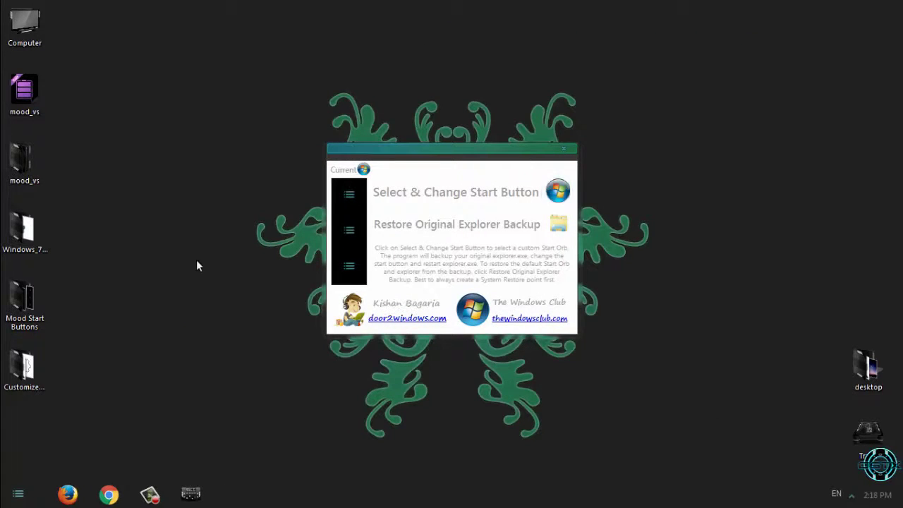
Look at the start button images in the desktop's Mood Start Buttons folder and close it.
double_click(32, 319)
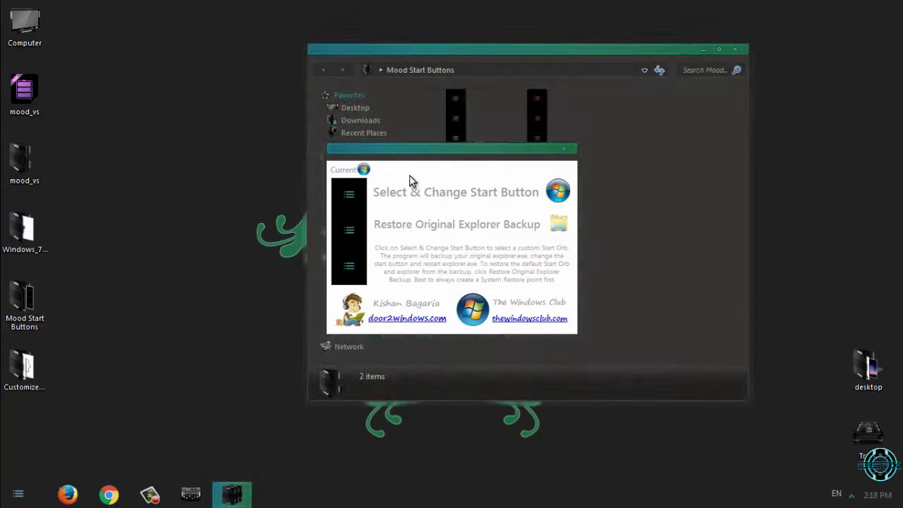
left_click_drag(536, 157, 382, 333)
left_click(452, 150)
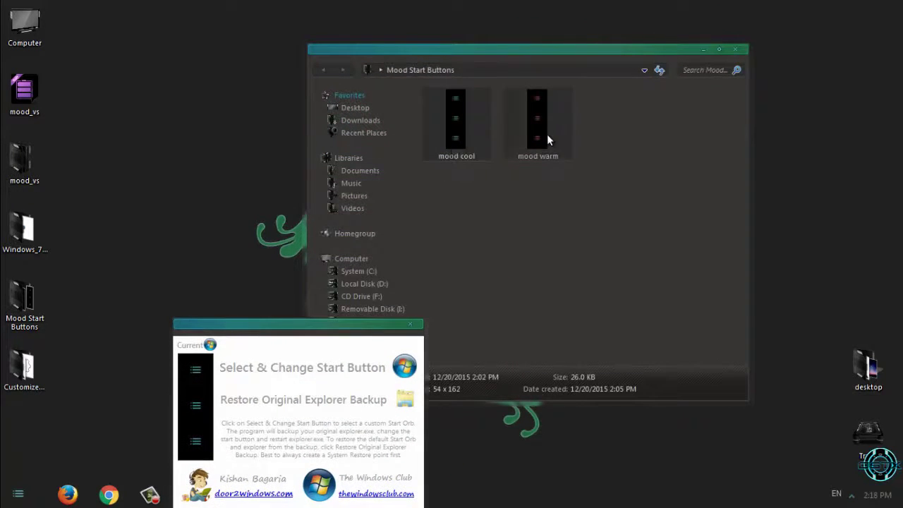
left_click(736, 50)
Change the start button to the mood cool bitmap from the desktop's Mood Start Buttons folder and close the changer.
left_click_drag(367, 327, 544, 120)
left_click(582, 159)
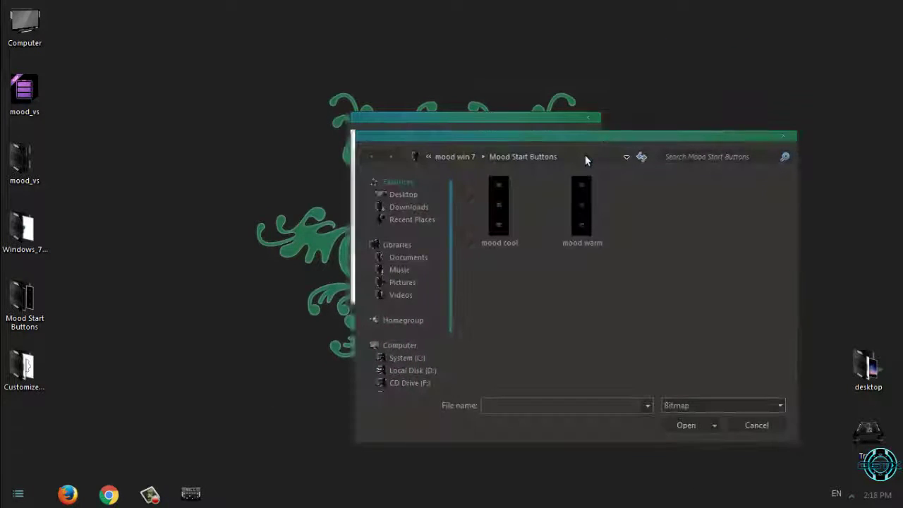
left_click(408, 197)
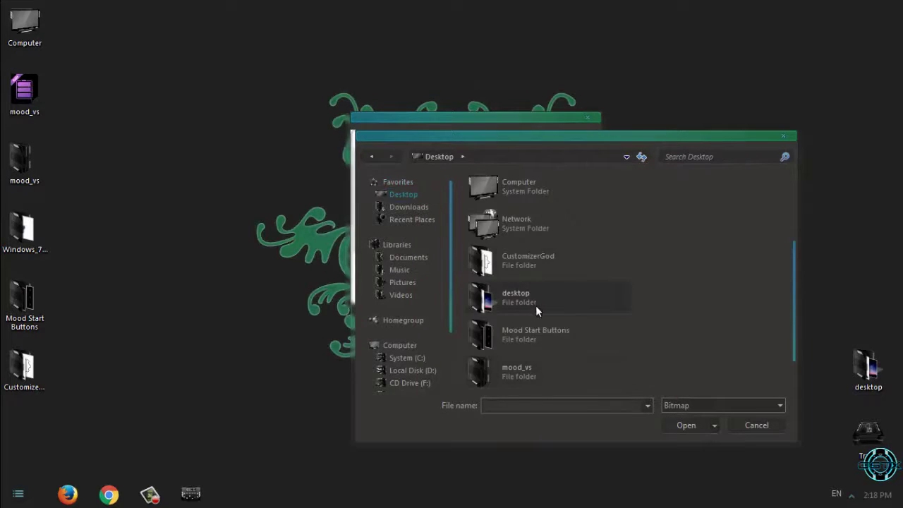
scroll(556, 317, "down", 1)
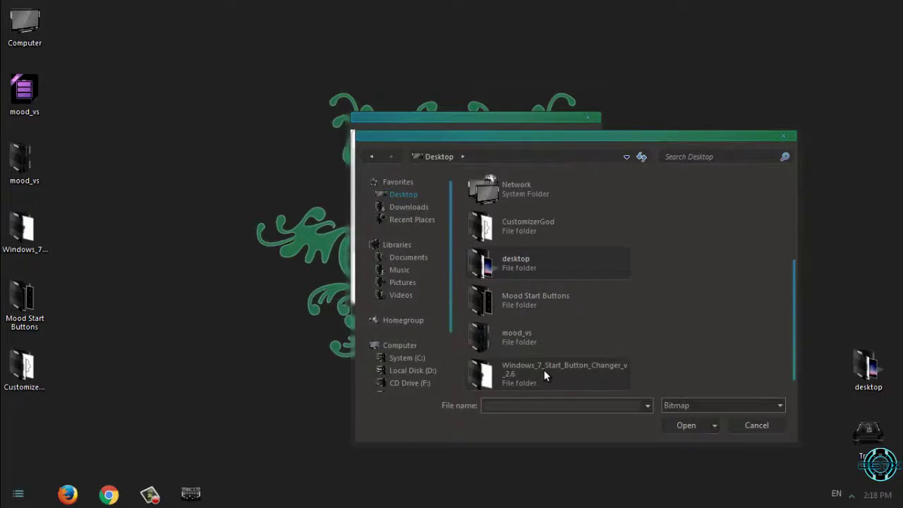
double_click(536, 300)
left_click(503, 236)
left_click(592, 224)
left_click(524, 239)
left_click(681, 428)
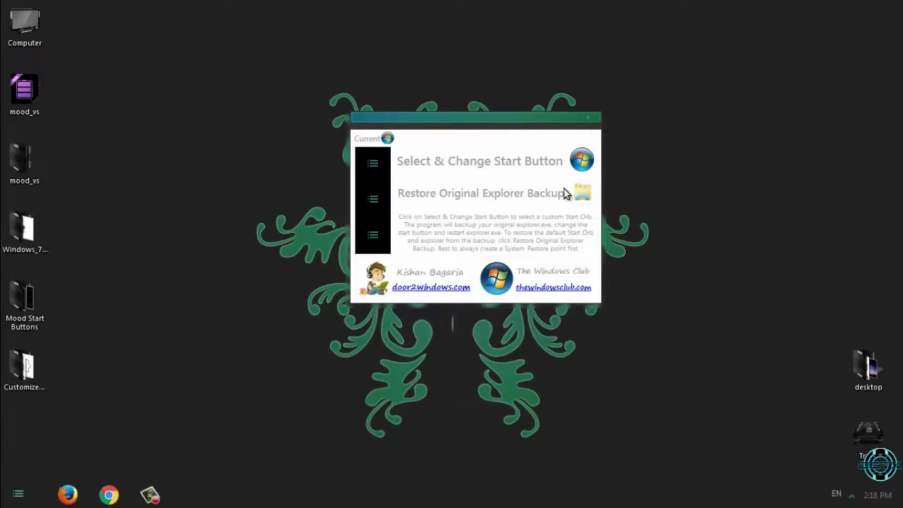
left_click(591, 123)
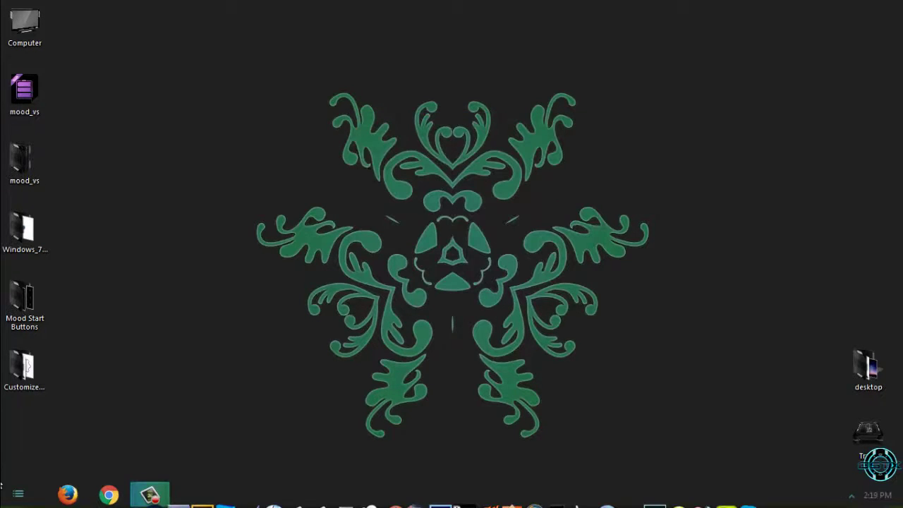
Check the themed Start menu and open the Computer window from it.
left_click(16, 497)
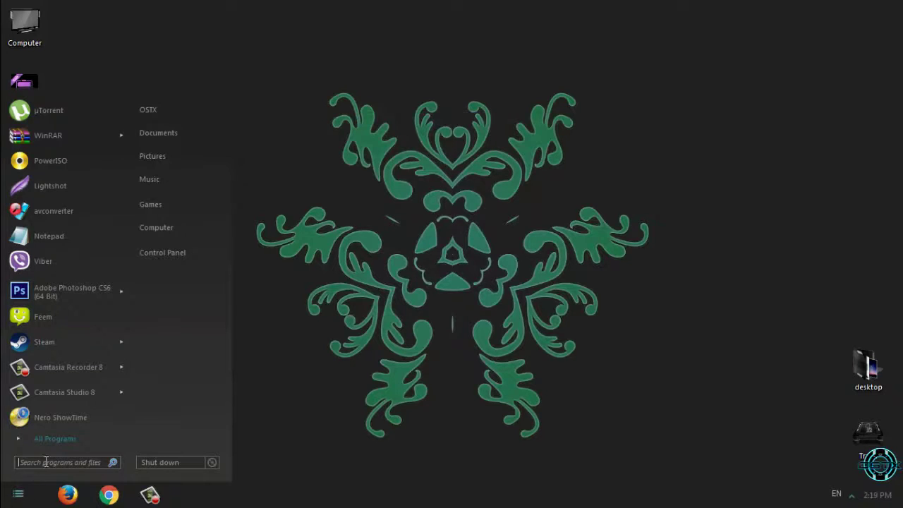
left_click(168, 231)
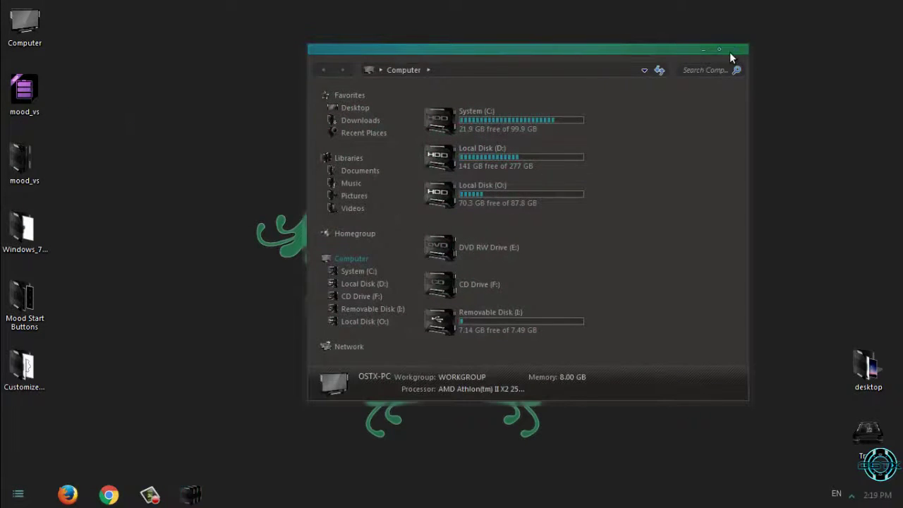
Close the Computer window, look at the themed System properties page opened from the Start menu, and close it.
left_click(734, 51)
left_click(16, 498)
right_click(168, 231)
left_click(223, 343)
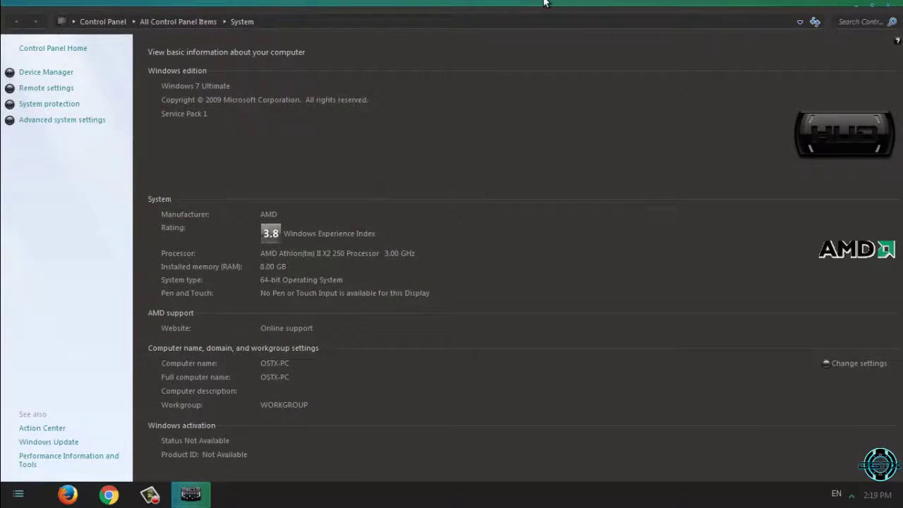
left_click_drag(548, 6, 513, 52)
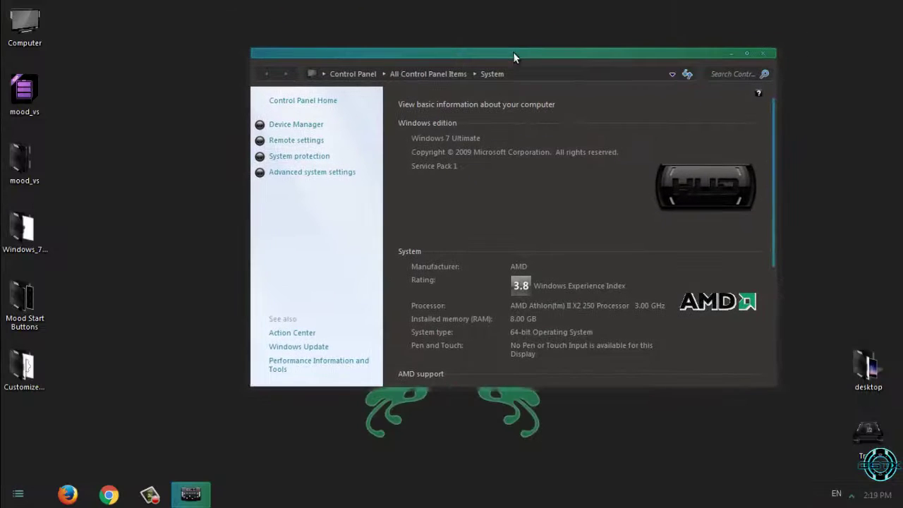
left_click(764, 54)
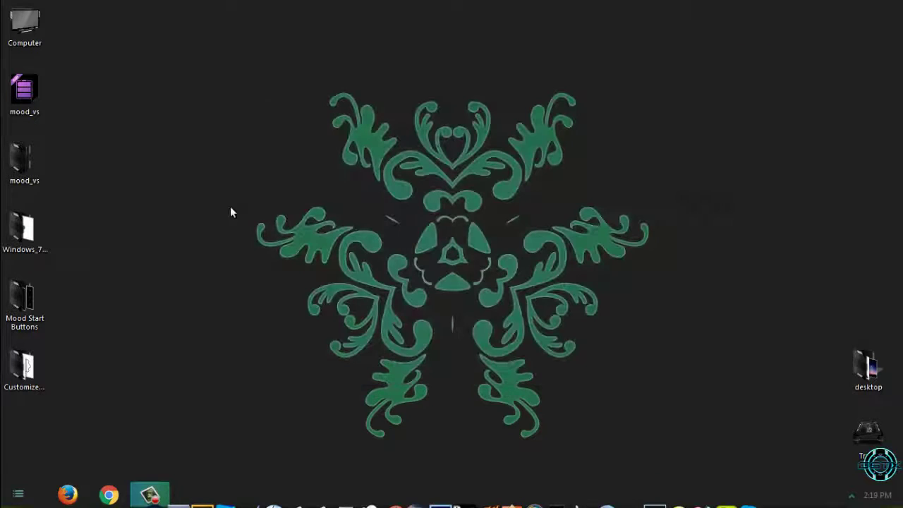
Run CustomizerGod as administrator from its desktop folder, close the folder window and show the Navigation Buttons category.
double_click(38, 244)
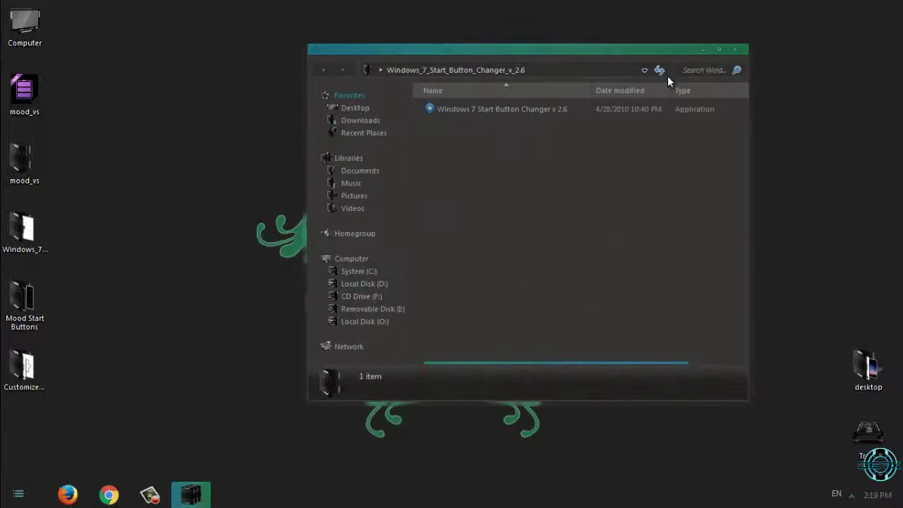
left_click(735, 50)
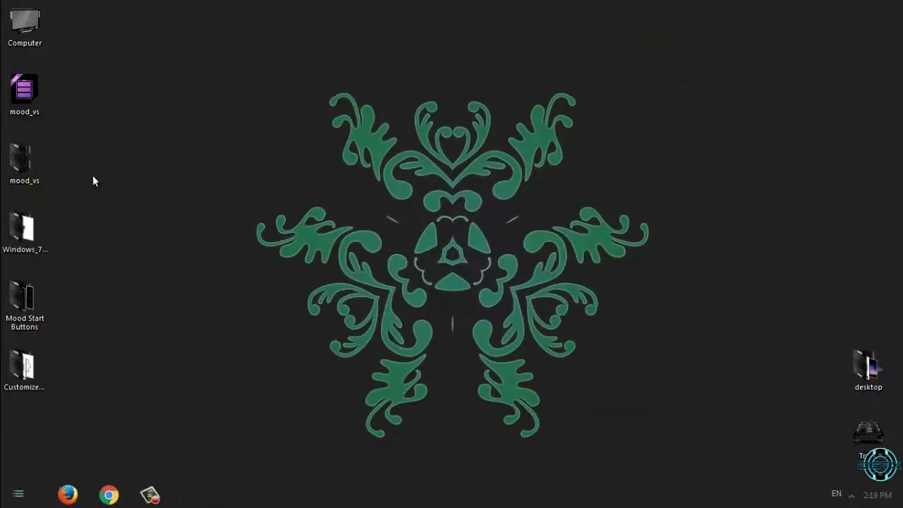
double_click(27, 363)
left_click(459, 111)
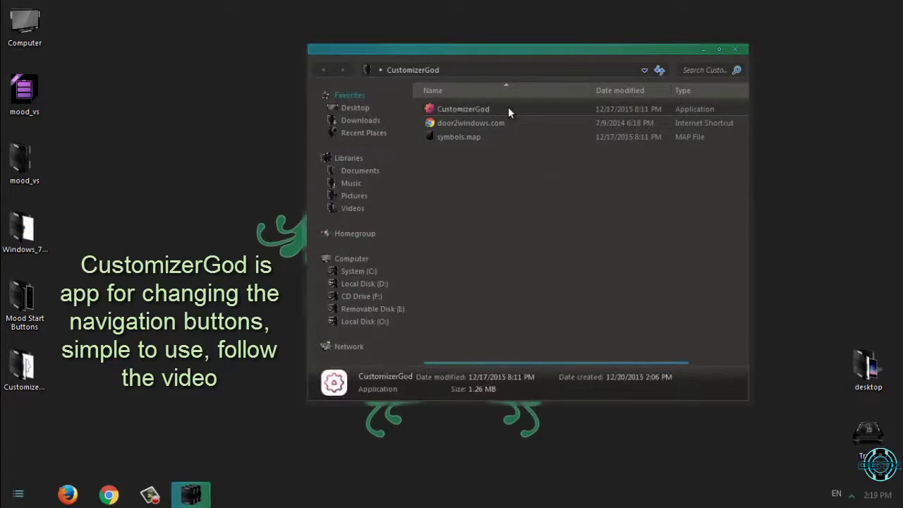
right_click(488, 112)
left_click(498, 135)
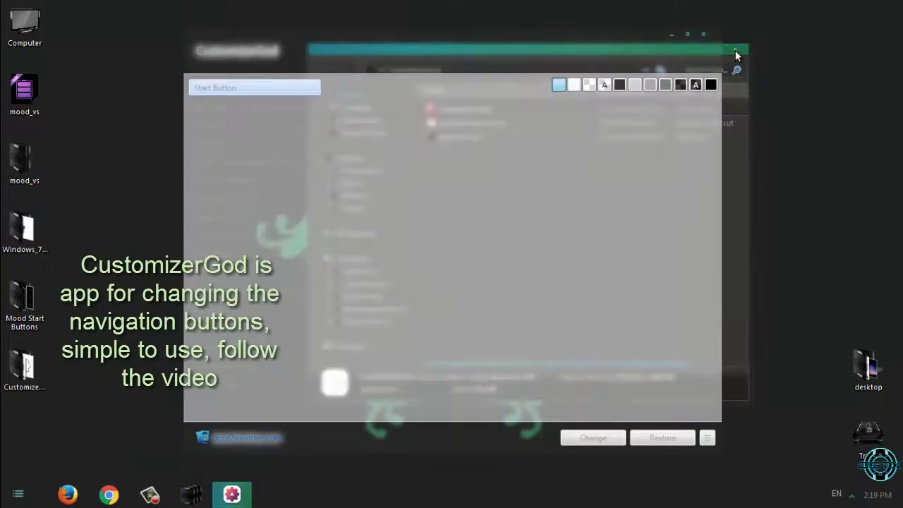
left_click(735, 50)
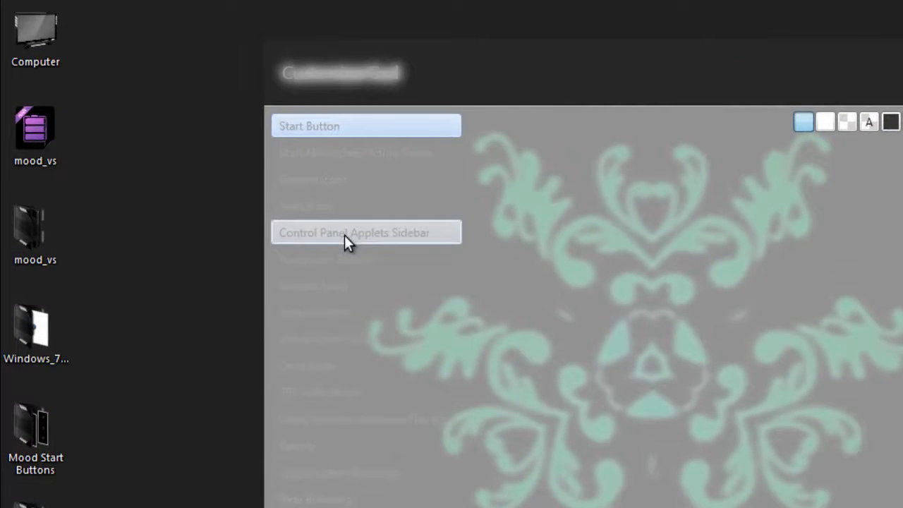
left_click(342, 260)
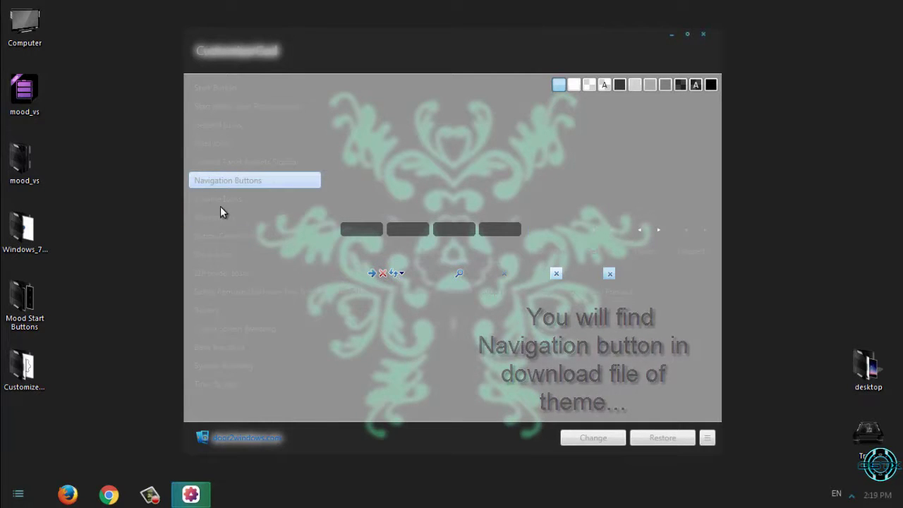
Look at the navigation button images in the Mood ExplorerFrame folder inside the desktop's mood_vs folder and close the window.
double_click(36, 228)
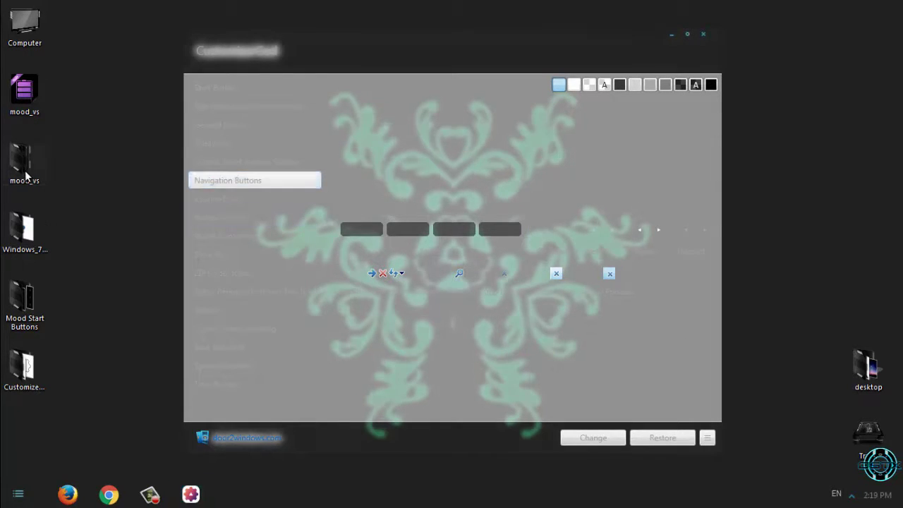
double_click(457, 147)
double_click(464, 112)
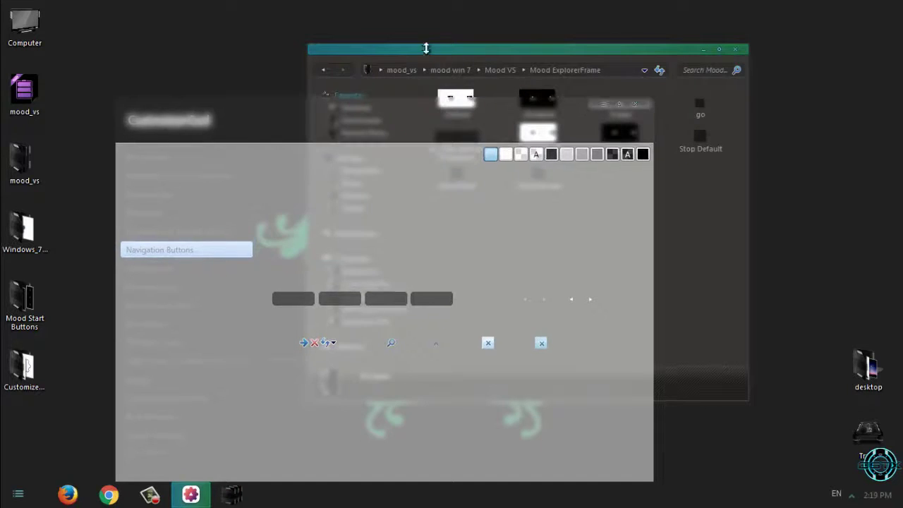
left_click(445, 44)
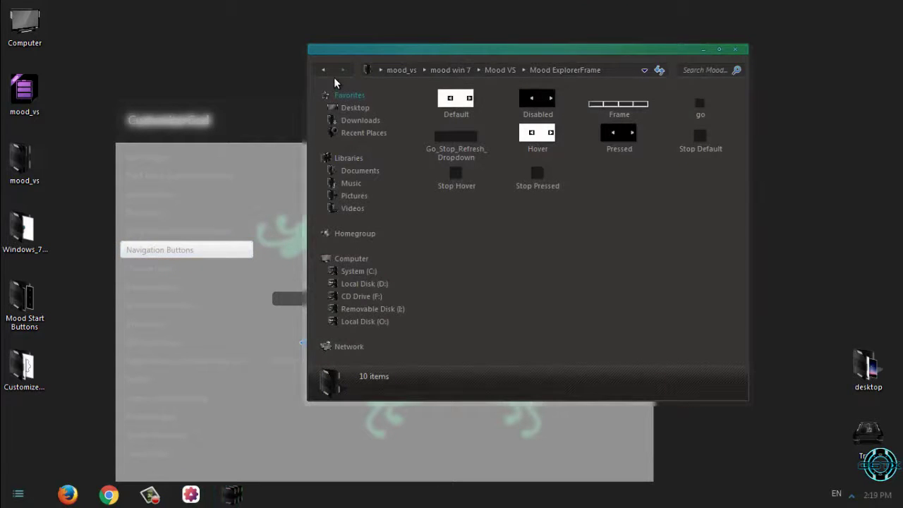
key("alt+Up")
left_click(737, 51)
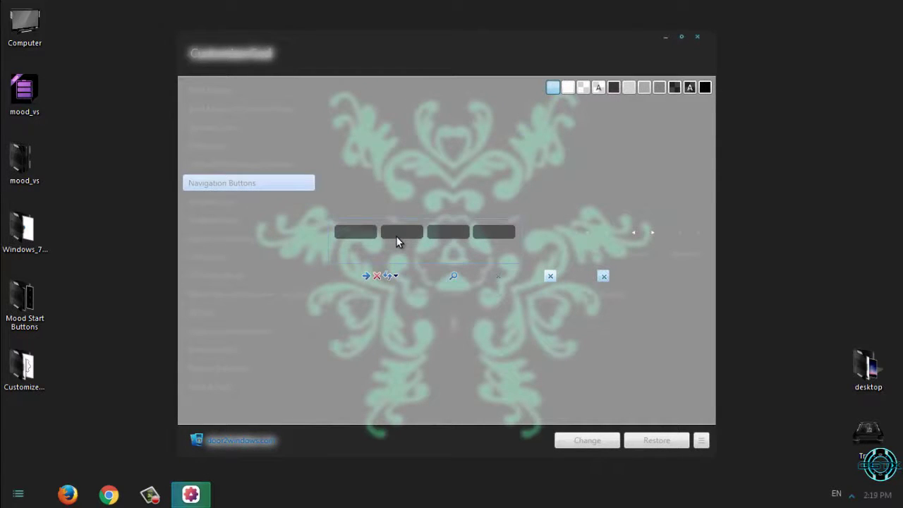
Replace the navigation frame image with Frame from the desktop folder mood_vs > mood win 7 > Mood VS > Mood ExplorerFrame.
left_click(586, 440)
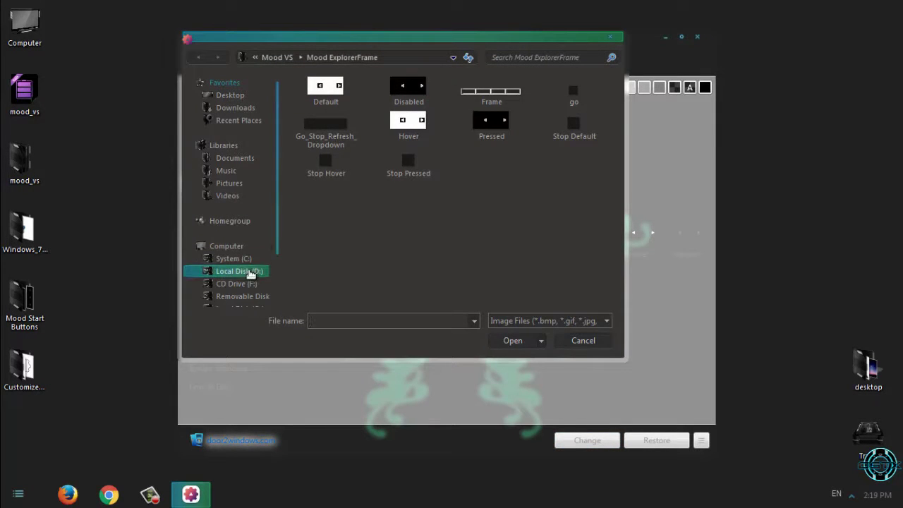
left_click(232, 95)
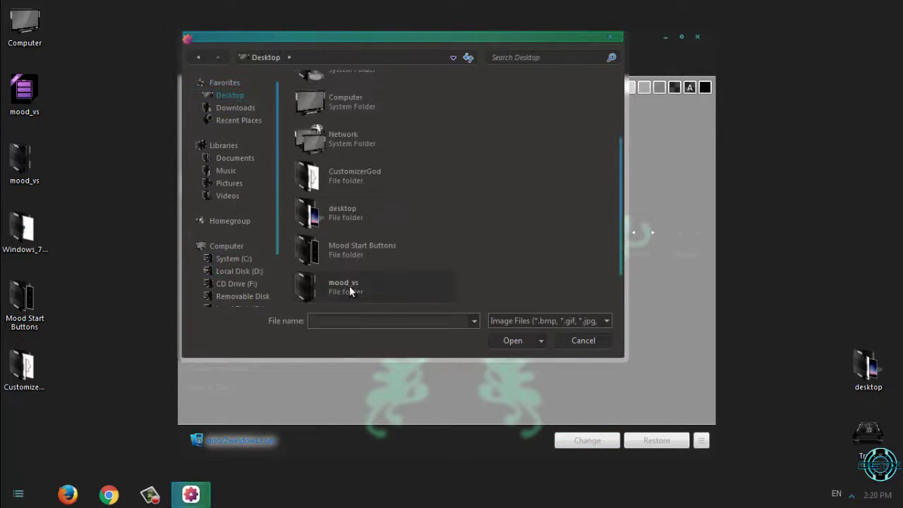
double_click(350, 286)
double_click(347, 149)
double_click(331, 137)
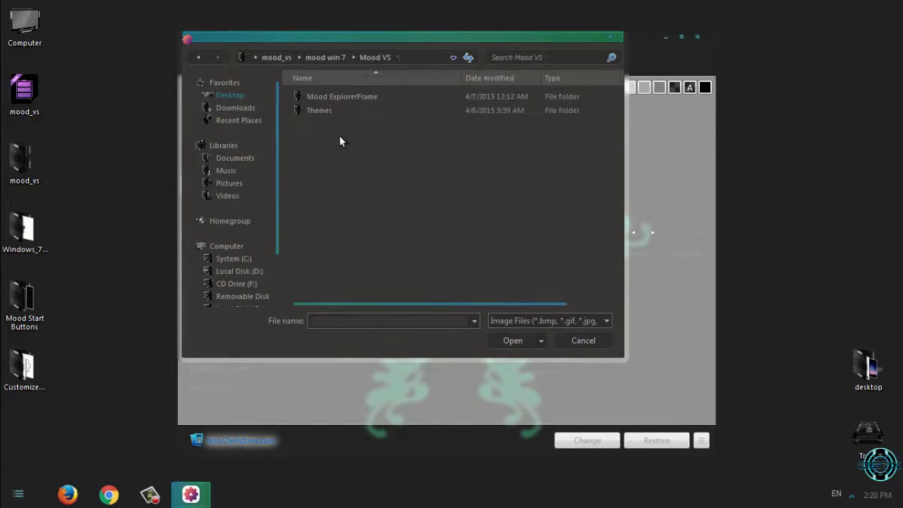
double_click(353, 97)
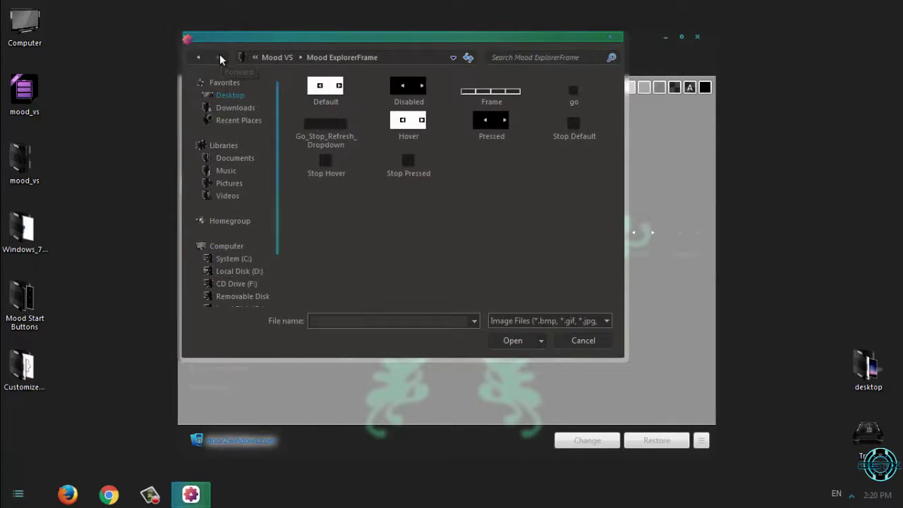
left_click(491, 92)
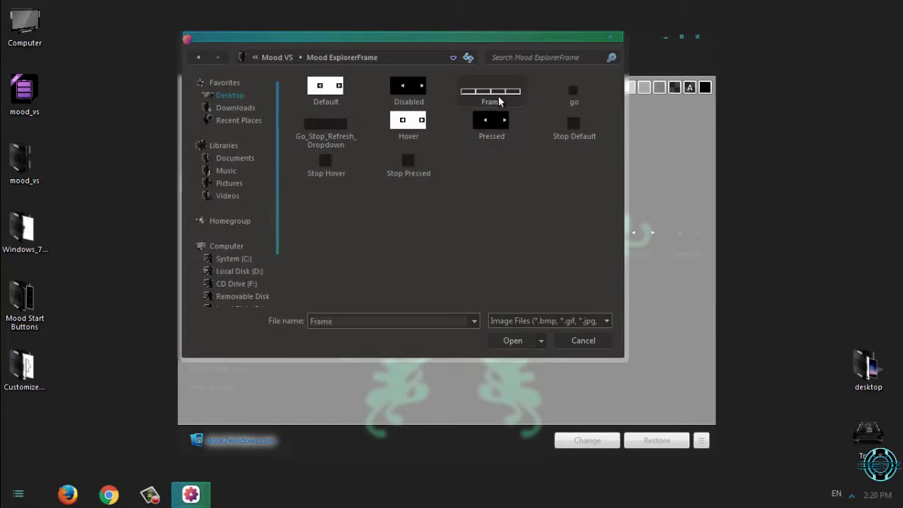
left_click(511, 340)
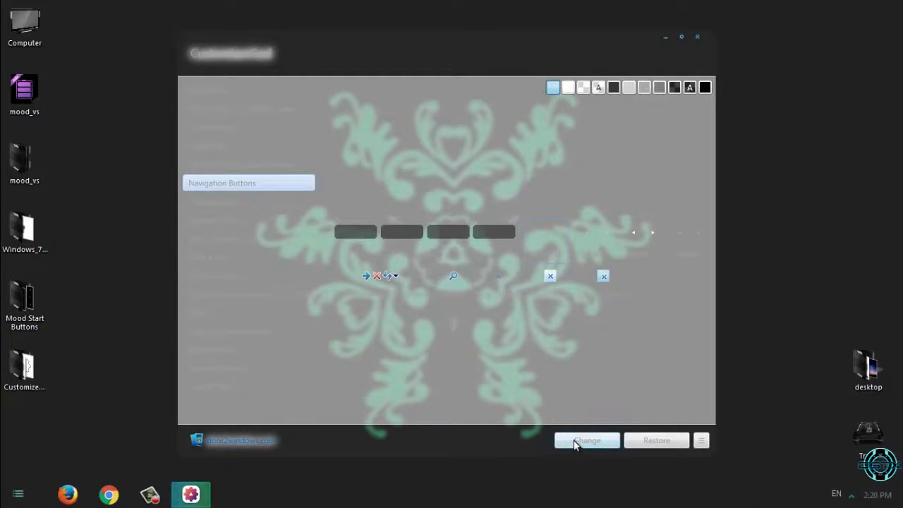
Replace the disabled and default navigation button images with Disabled and Default from the Mood ExplorerFrame folder.
left_click(587, 440)
left_click(389, 100)
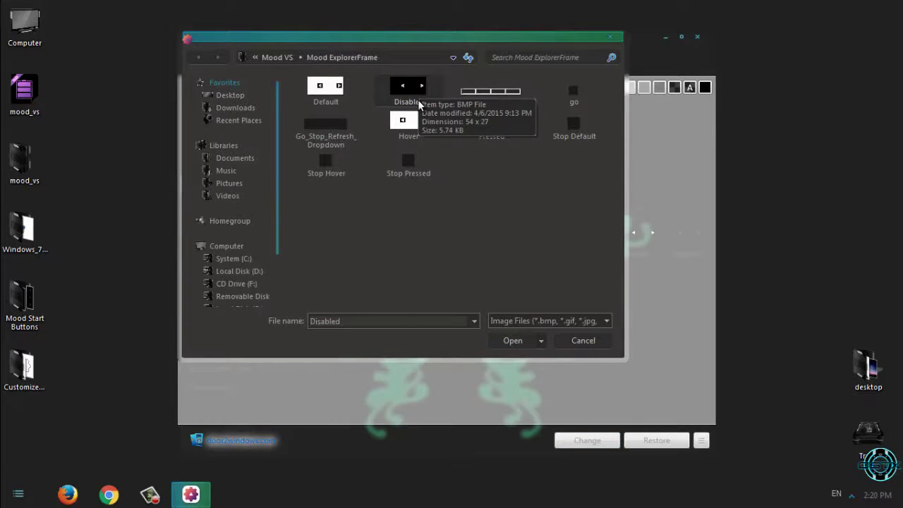
left_click(511, 341)
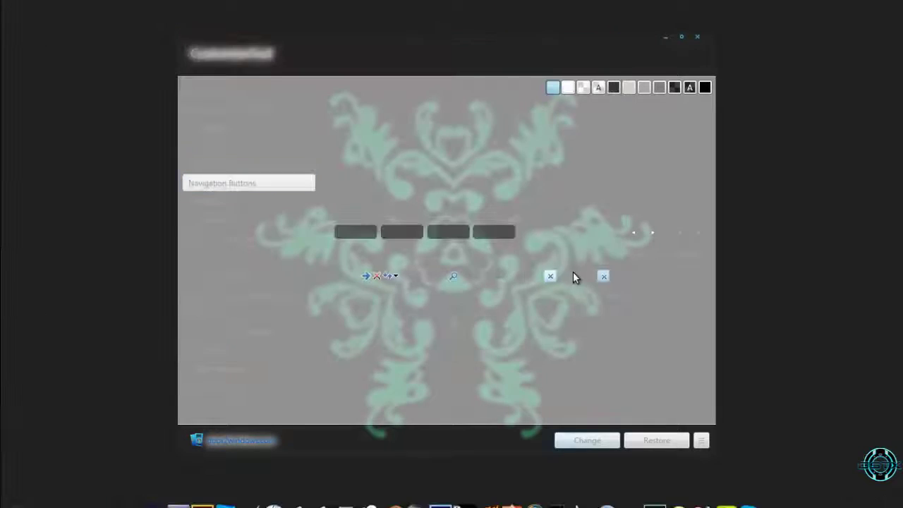
right_click(600, 248)
left_click(601, 247)
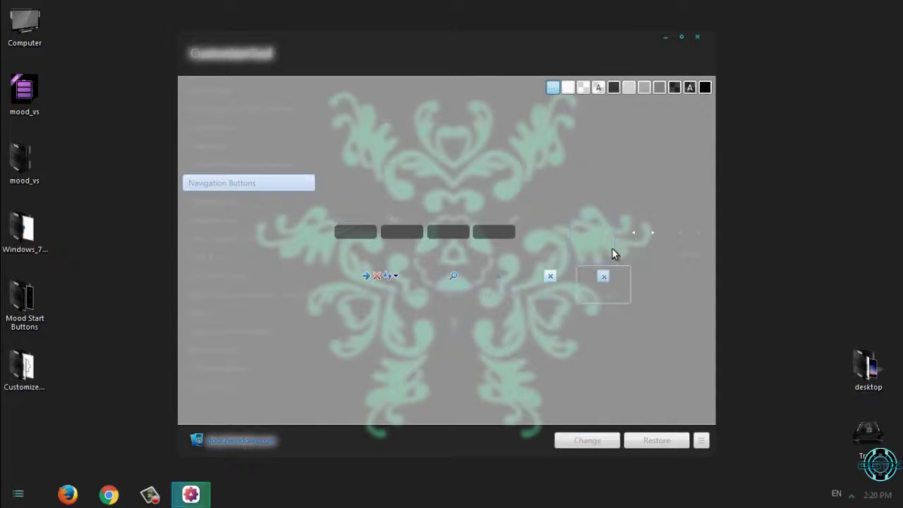
left_click(582, 446)
left_click(326, 101)
left_click(513, 341)
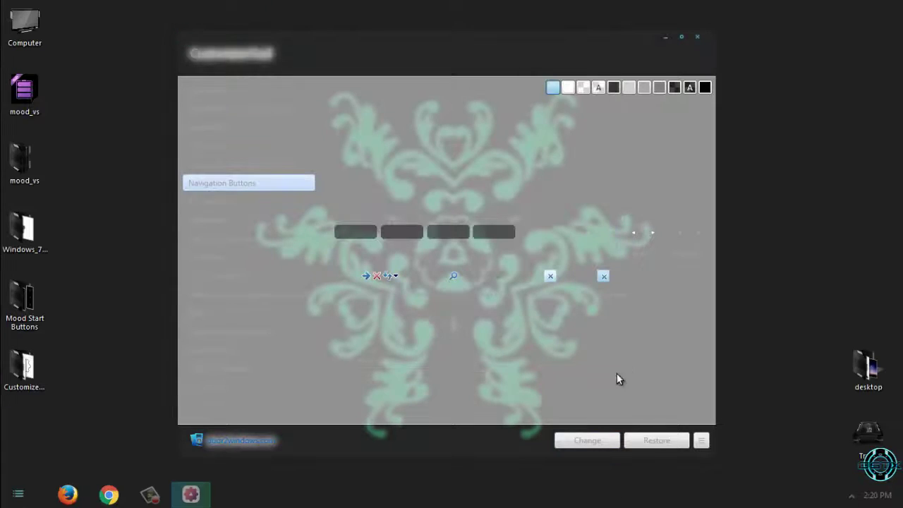
Replace the hover and pressed navigation button images with Hover and Pressed from Mood ExplorerFrame, and close CustomizerGod.
left_click(587, 440)
left_click(415, 135)
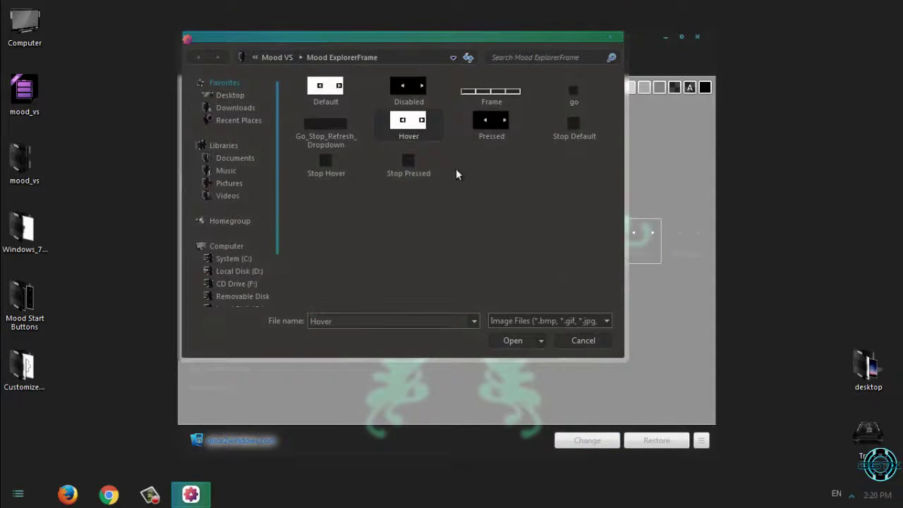
left_click(514, 341)
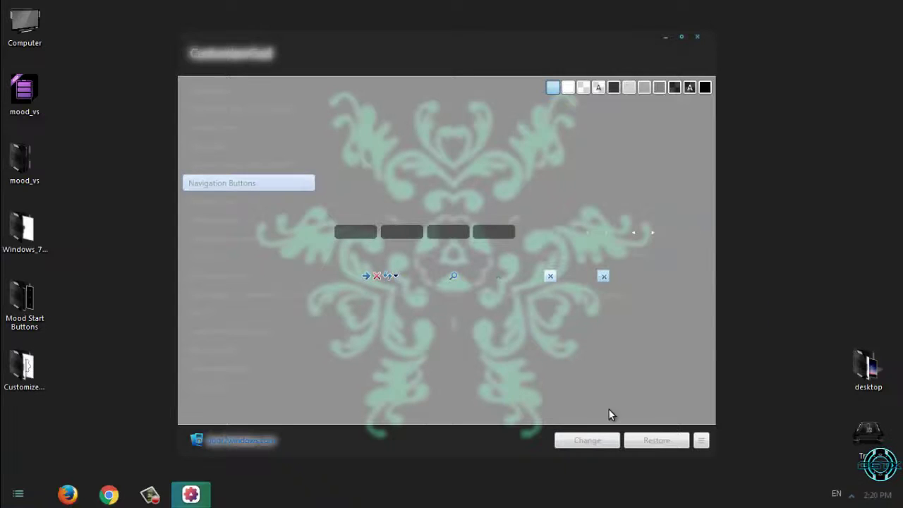
left_click(577, 440)
left_click(512, 118)
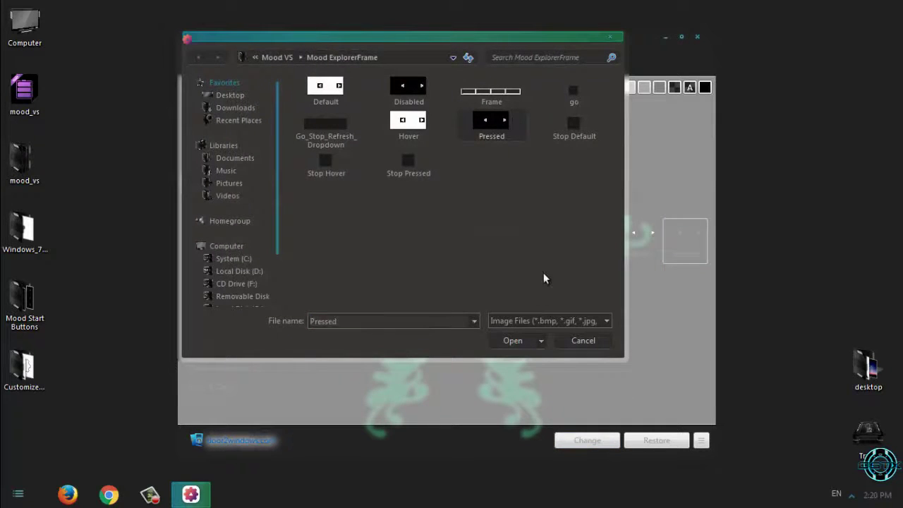
left_click(504, 341)
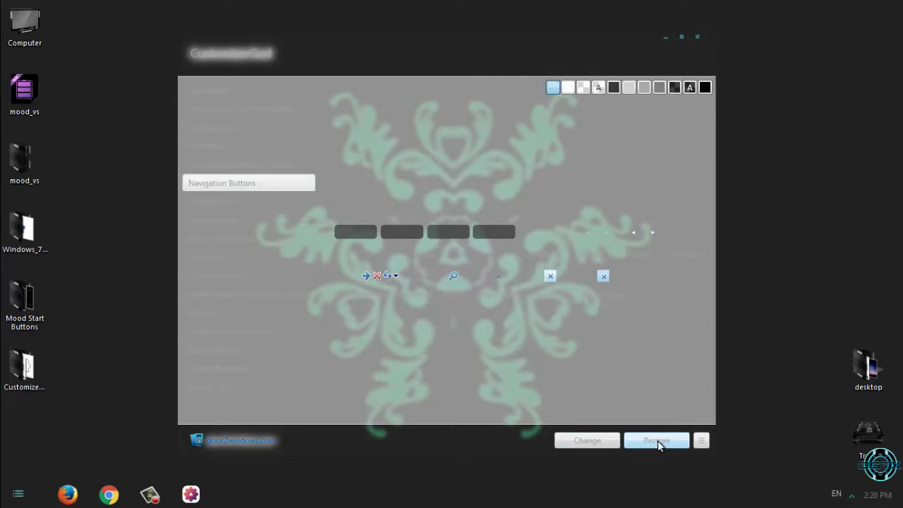
left_click(697, 37)
Check the new navigation buttons by browsing from Computer to C:\Windows, going back and forward, and close the window.
double_click(26, 32)
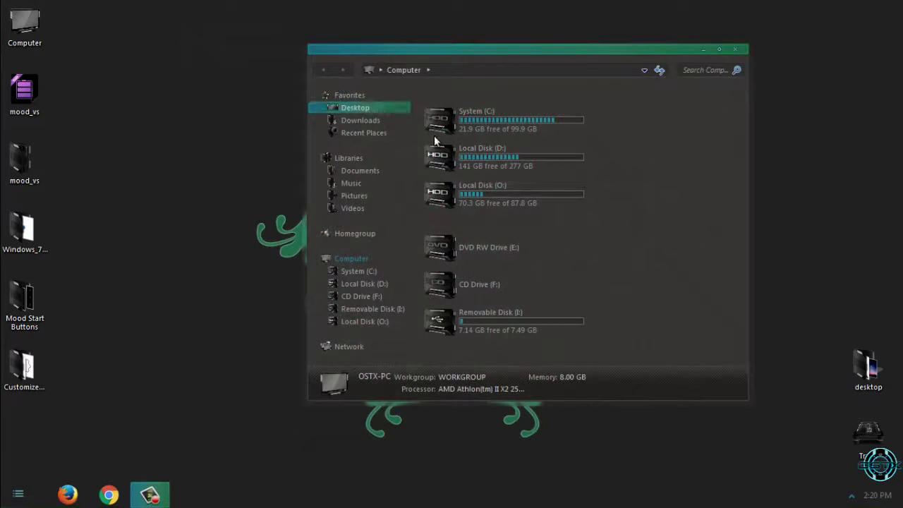
double_click(470, 123)
double_click(450, 94)
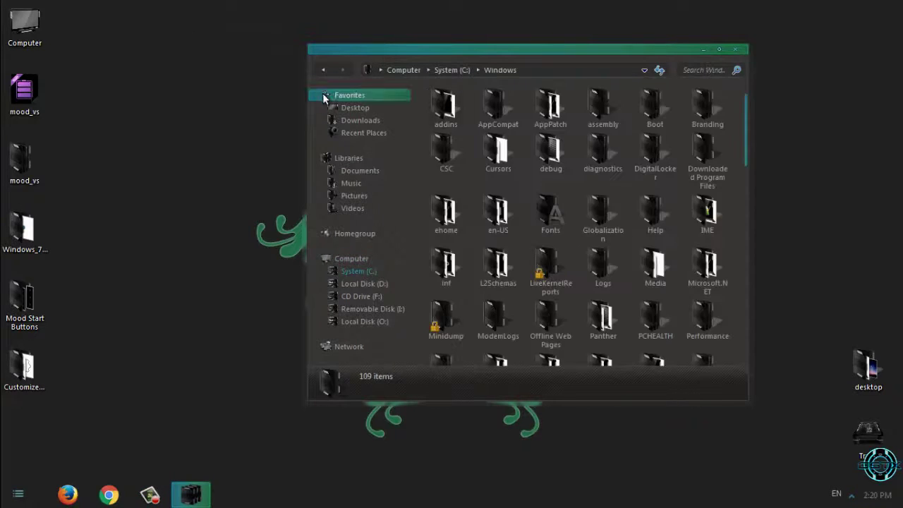
left_click(322, 70)
left_click(342, 72)
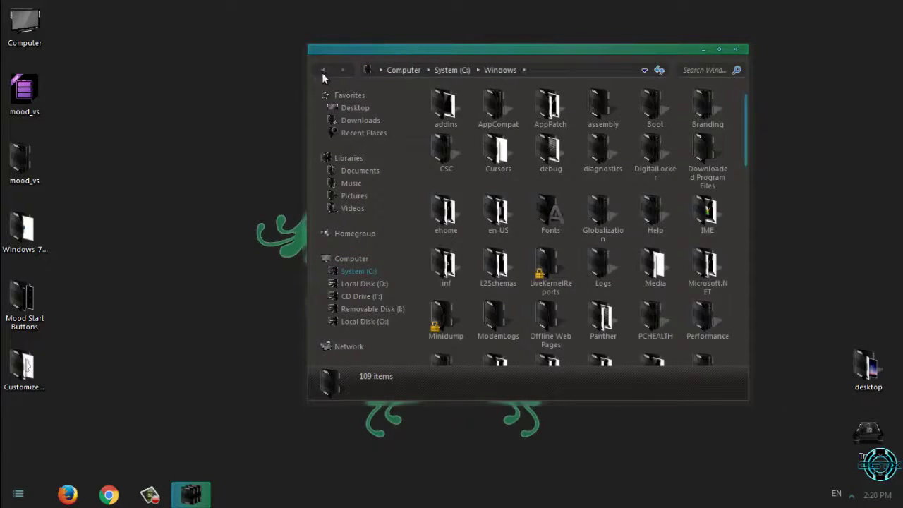
double_click(322, 72)
left_click(734, 51)
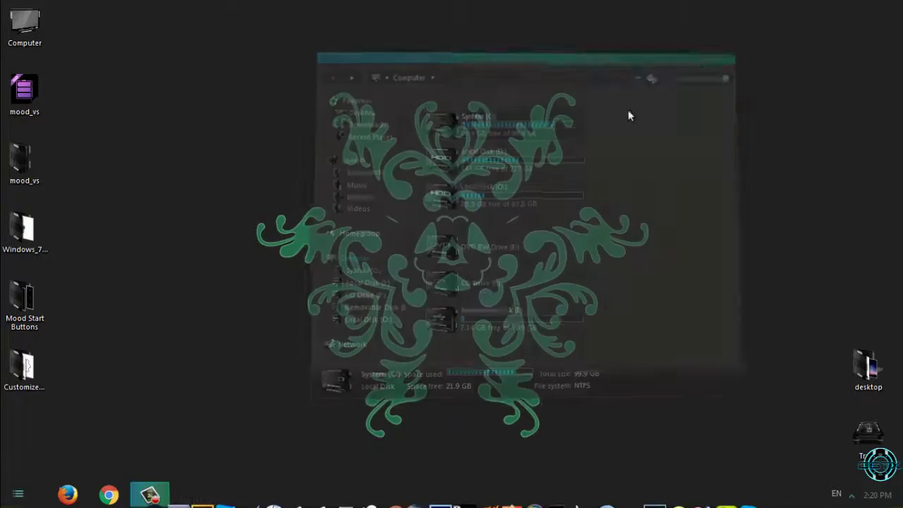
Advance to the next desktop background four times to cycle through the theme's wallpapers.
right_click(196, 213)
left_click(294, 377)
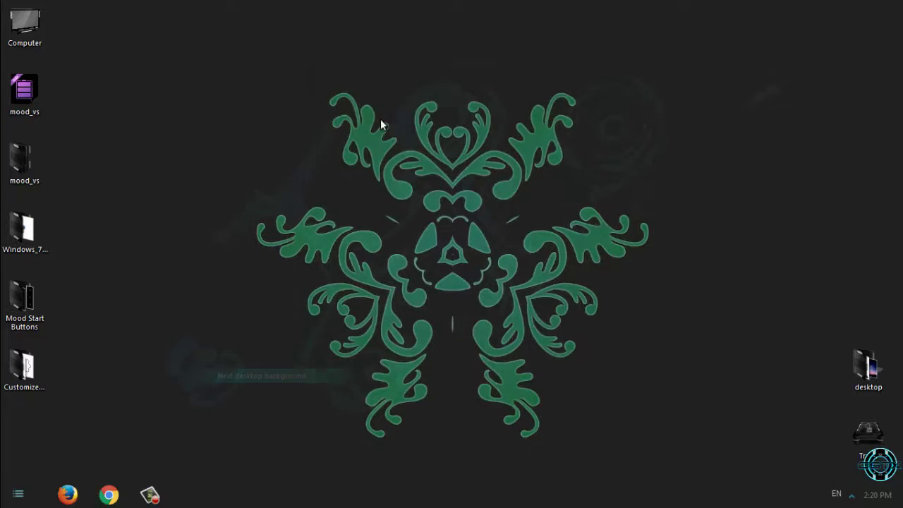
right_click(329, 123)
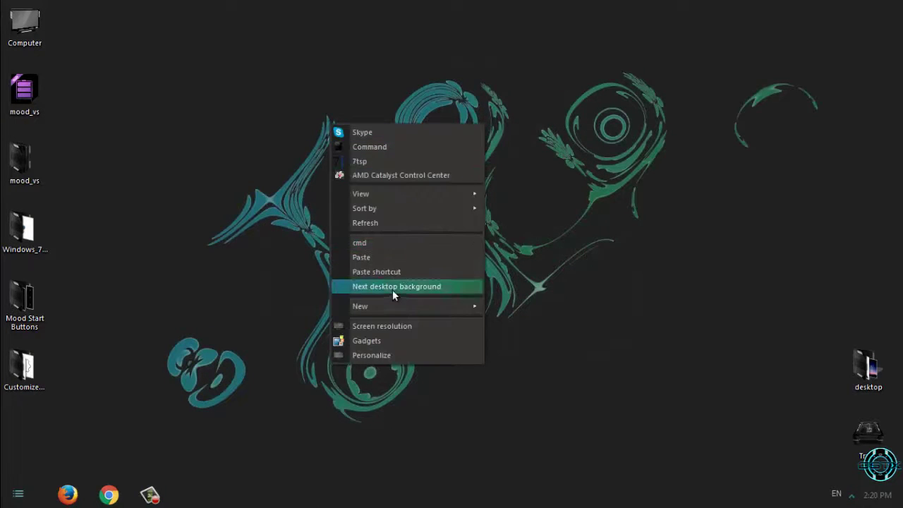
left_click(392, 287)
right_click(268, 166)
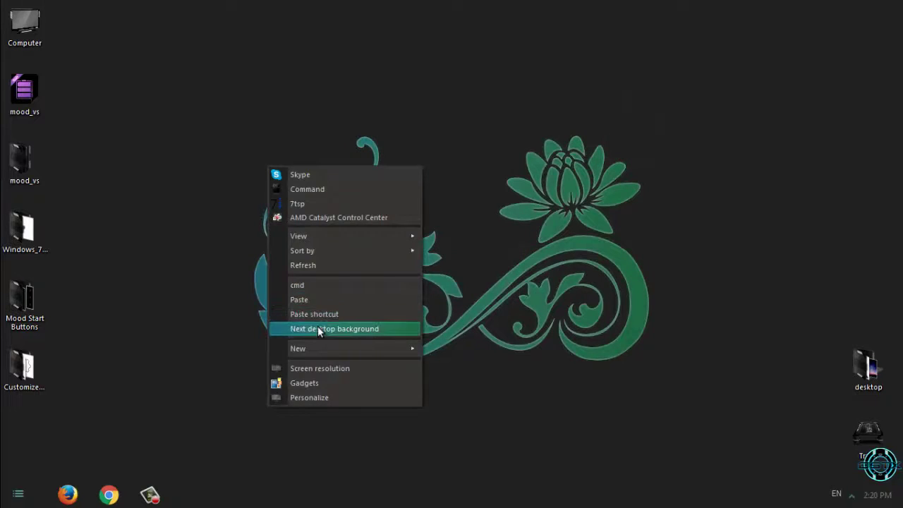
left_click(317, 327)
right_click(318, 327)
left_click(354, 252)
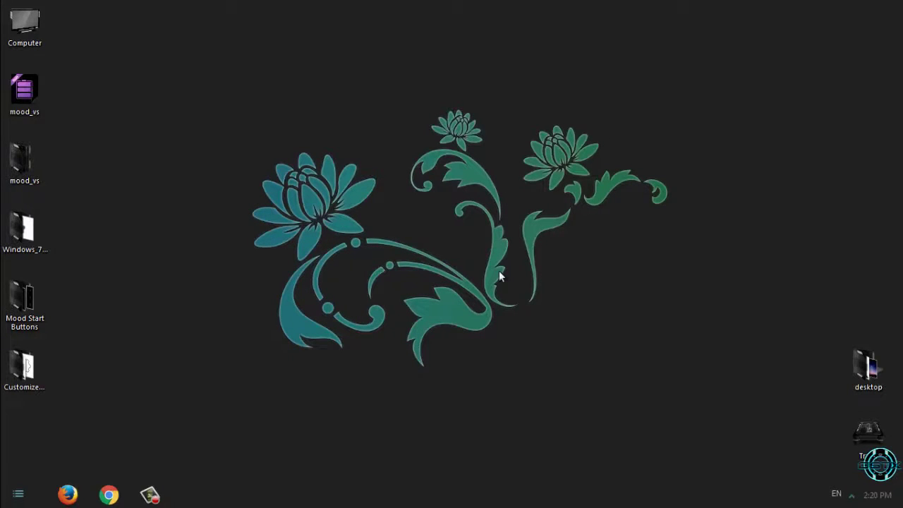
Refresh the desktop, apply the mood warm theme in the Personalization window, and minimize the window.
right_click(254, 124)
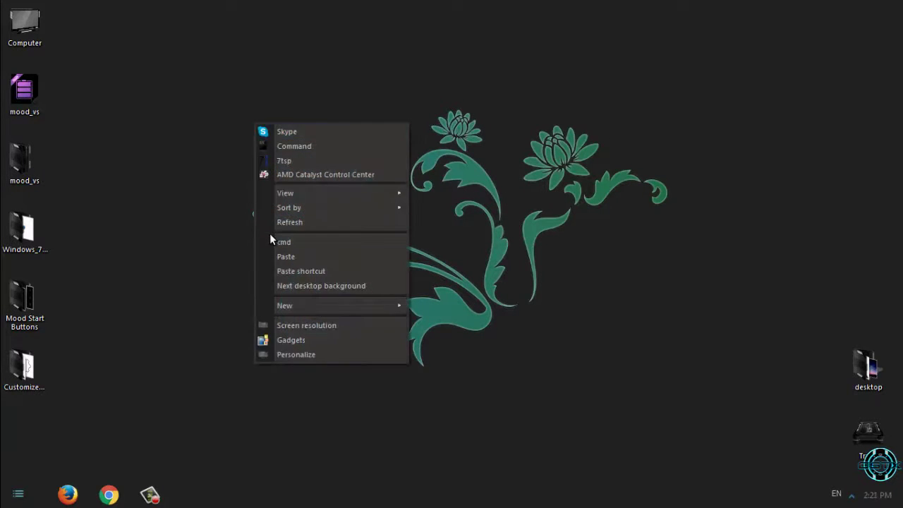
left_click(279, 223)
right_click(280, 223)
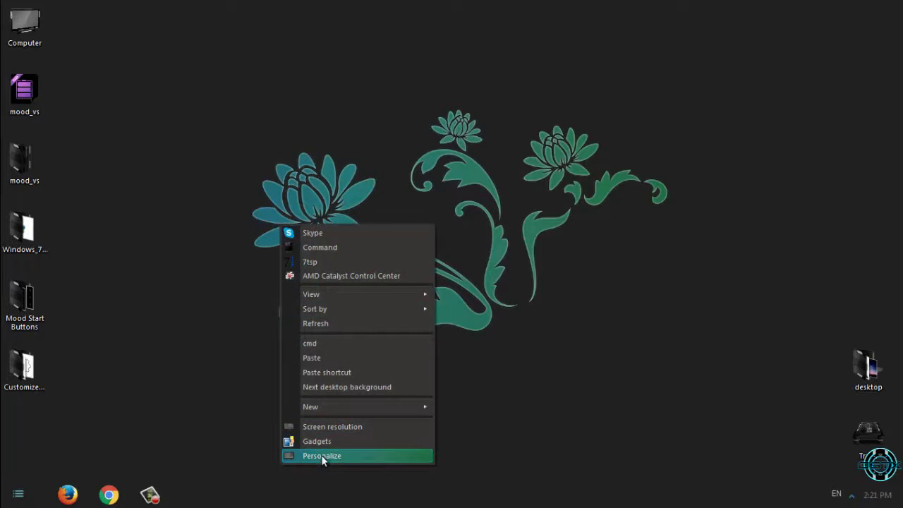
left_click(321, 456)
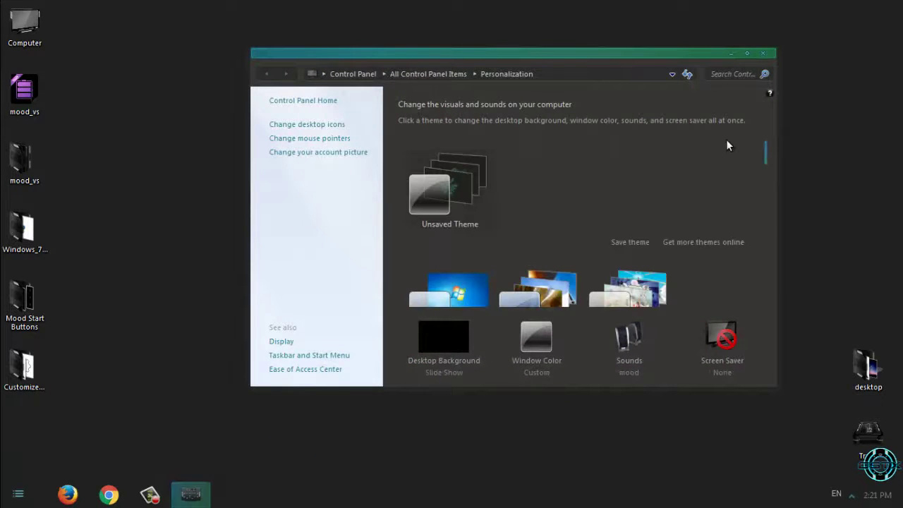
left_click(747, 55)
scroll(612, 361, "down", 5)
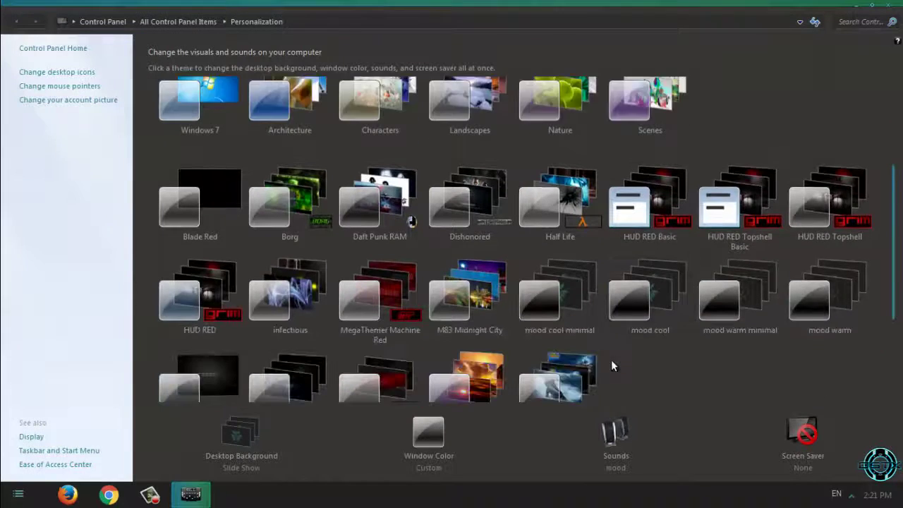
left_click(836, 241)
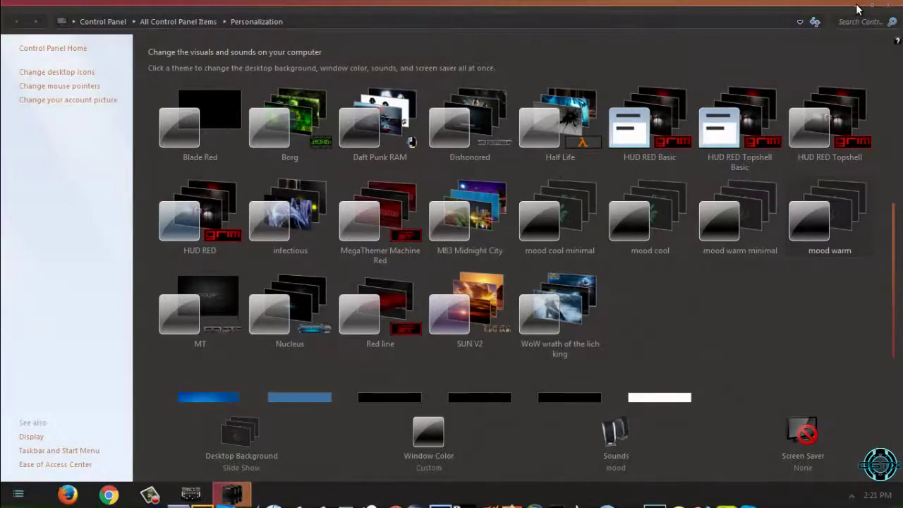
left_click(857, 8)
Refresh the desktop and inspect the mood warm styling in the Start menu and the Computer window, closing it when done.
right_click(373, 184)
left_click(405, 285)
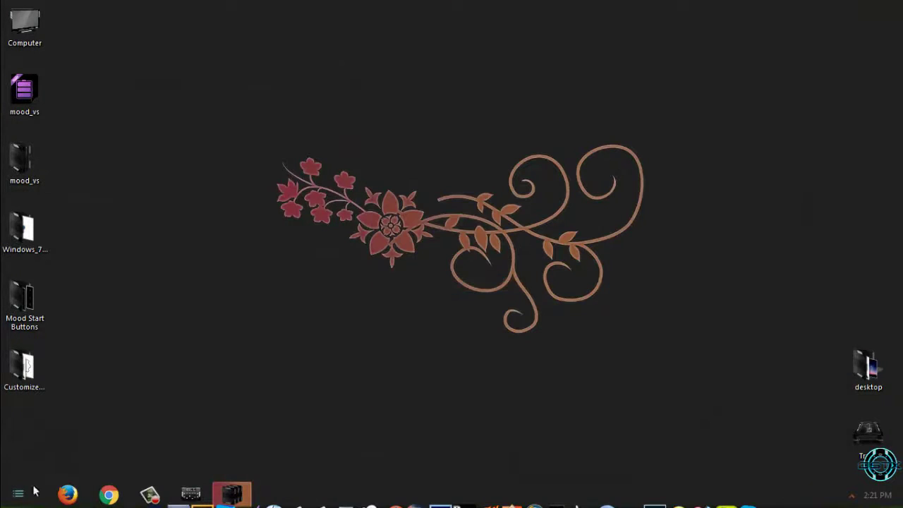
left_click(29, 493)
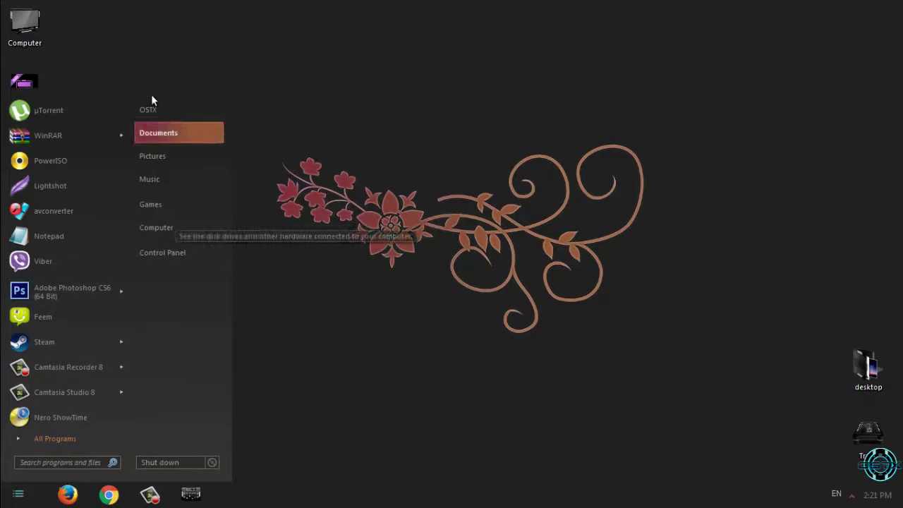
left_click(162, 225)
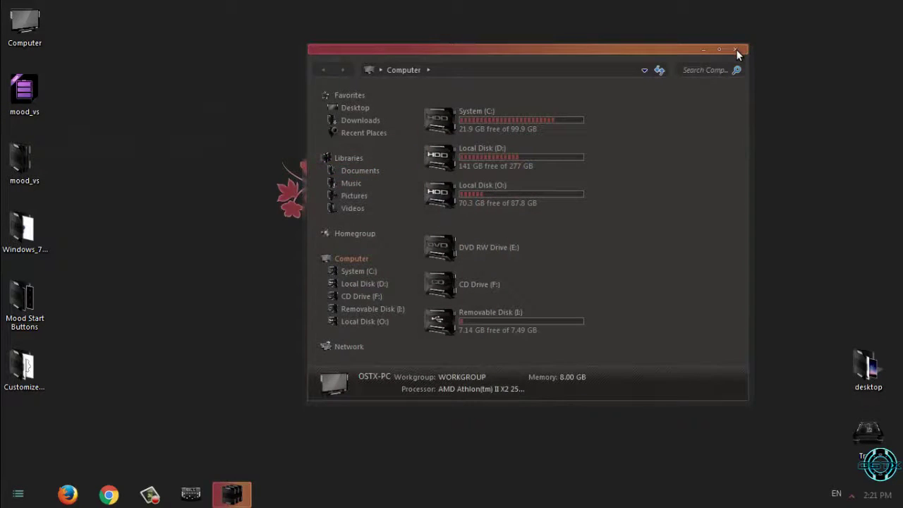
left_click(736, 51)
left_click(189, 493)
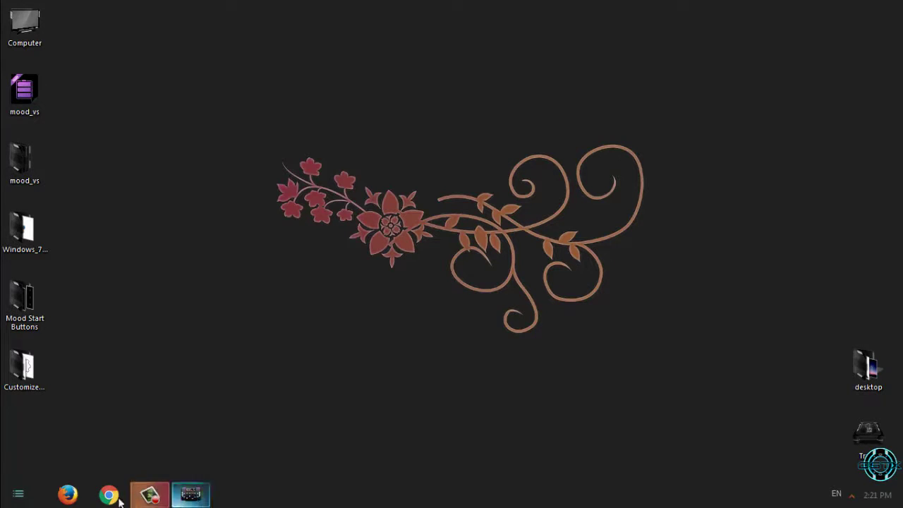
Change the start button to the mood warm bitmap with Windows 7 Start Button Changer v 2.6, and close the changer.
double_click(25, 248)
double_click(465, 111)
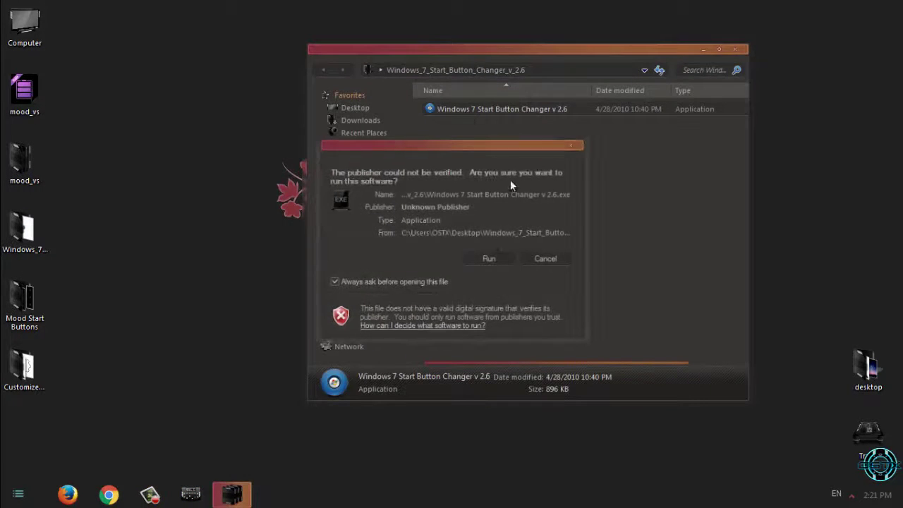
left_click(488, 260)
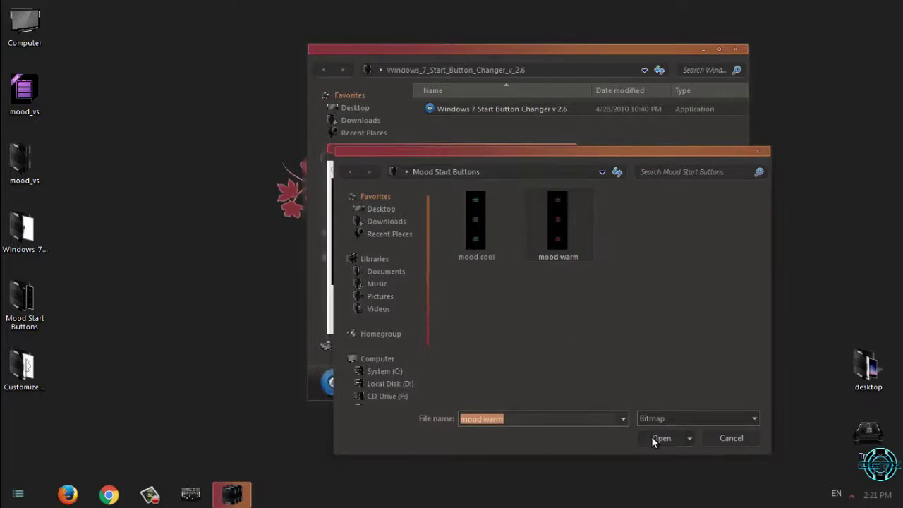
left_click(652, 436)
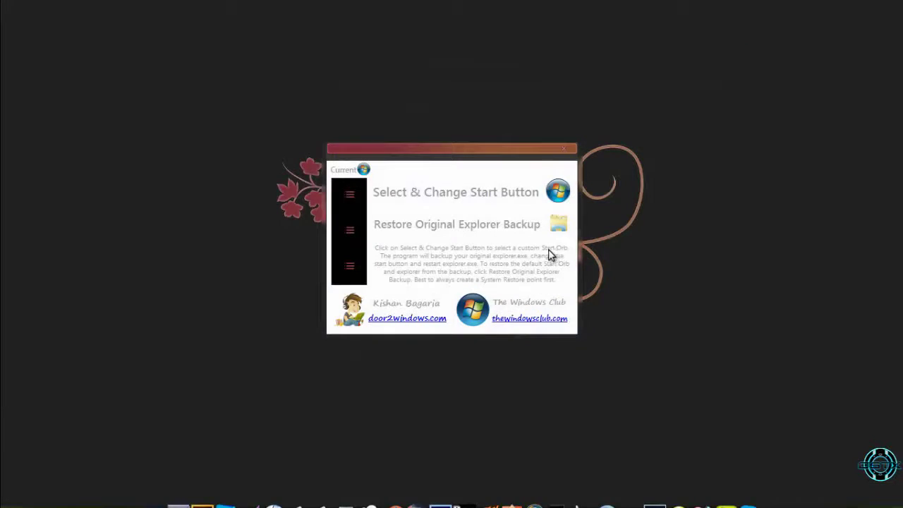
left_click(564, 150)
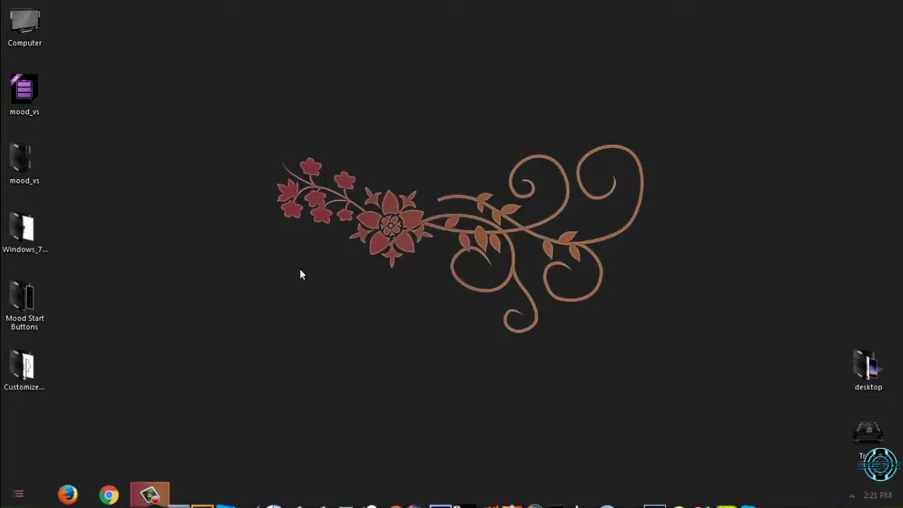
View the computer's system properties to examine the theme's warm styling, and close the window.
left_click(19, 495)
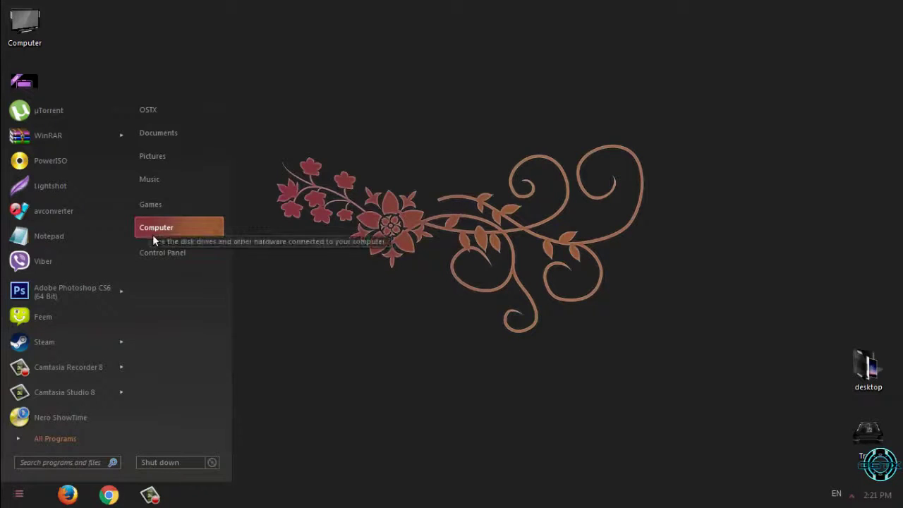
right_click(153, 234)
left_click(195, 347)
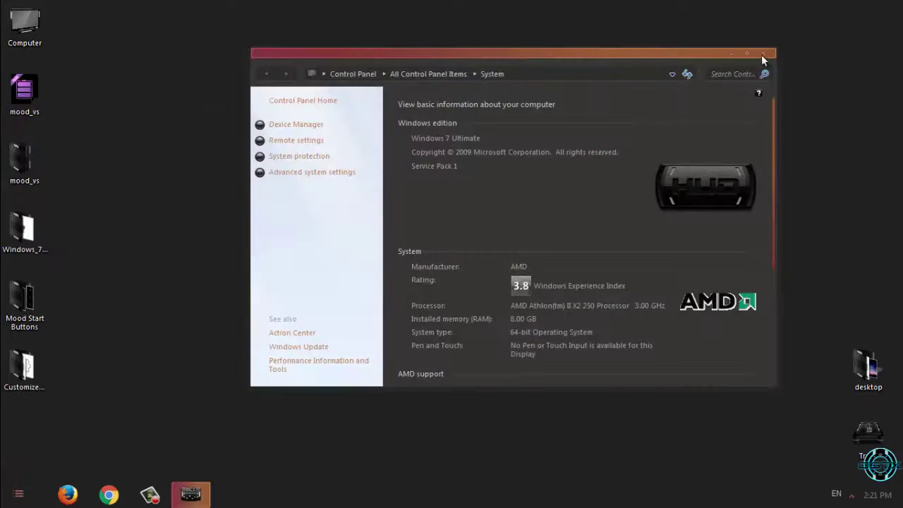
left_click_drag(711, 40, 711, 55)
left_click(765, 67)
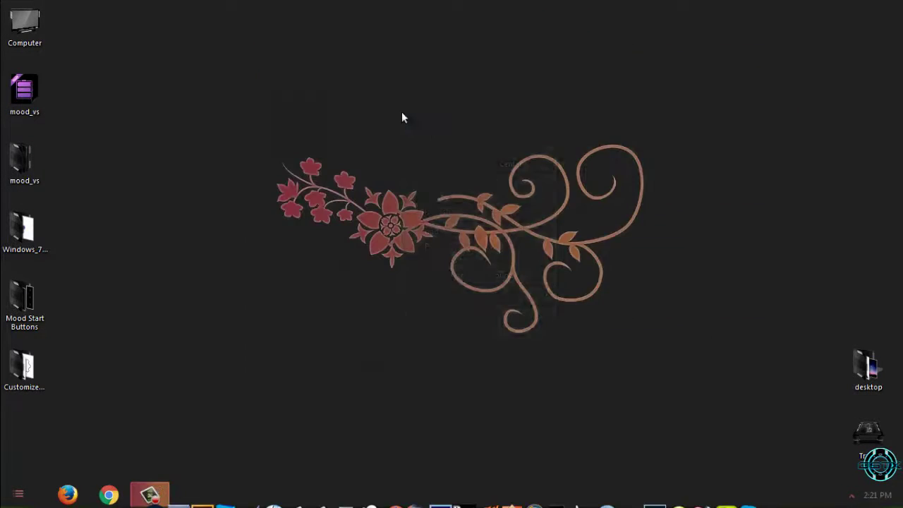
Advance to the next desktop background three times to view the warm theme's wallpapers.
right_click(402, 112)
left_click(468, 274)
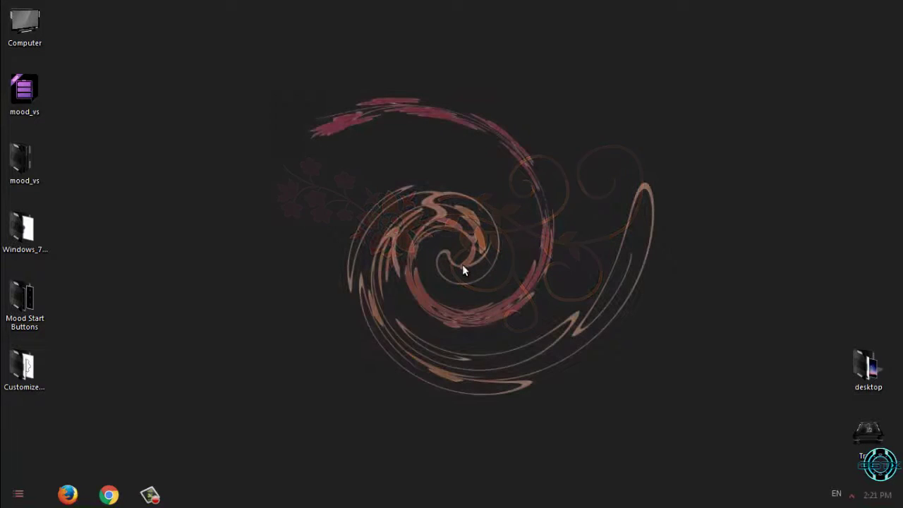
right_click(292, 160)
left_click(362, 322)
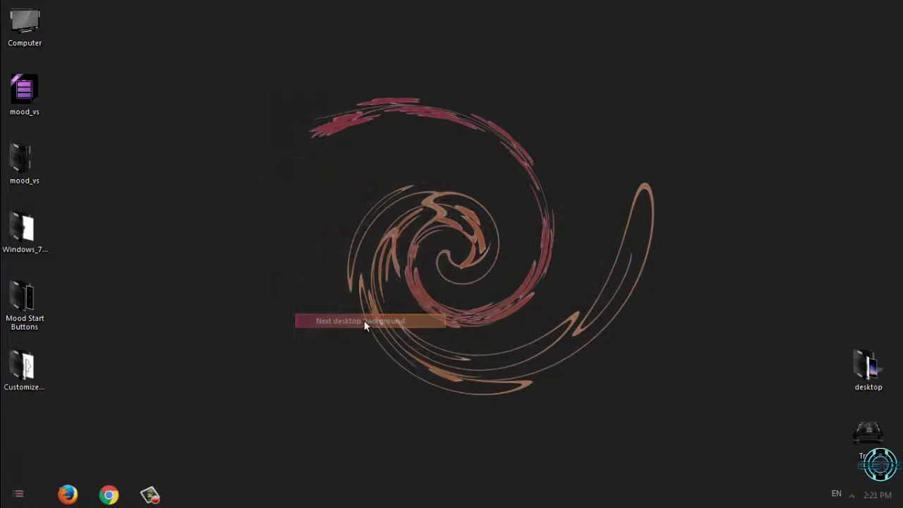
right_click(330, 191)
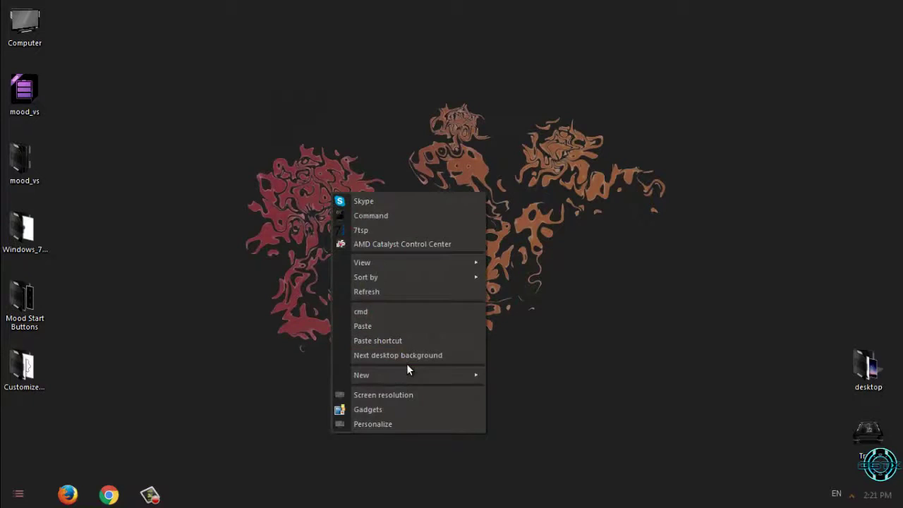
left_click(407, 356)
Apply the mood warm minimal theme in the maximized Personalization window, and close the window.
left_click(421, 350)
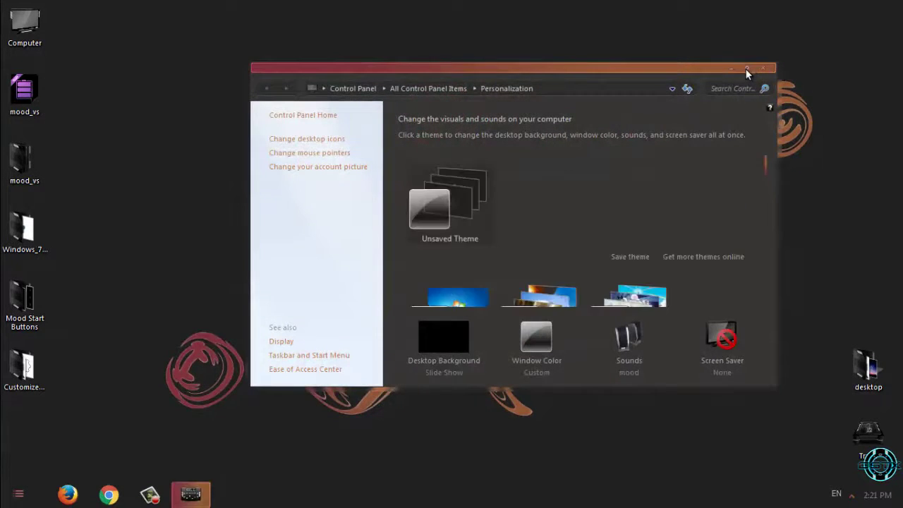
left_click(746, 69)
scroll(759, 314, "down", 5)
scroll(759, 314, "down", 1)
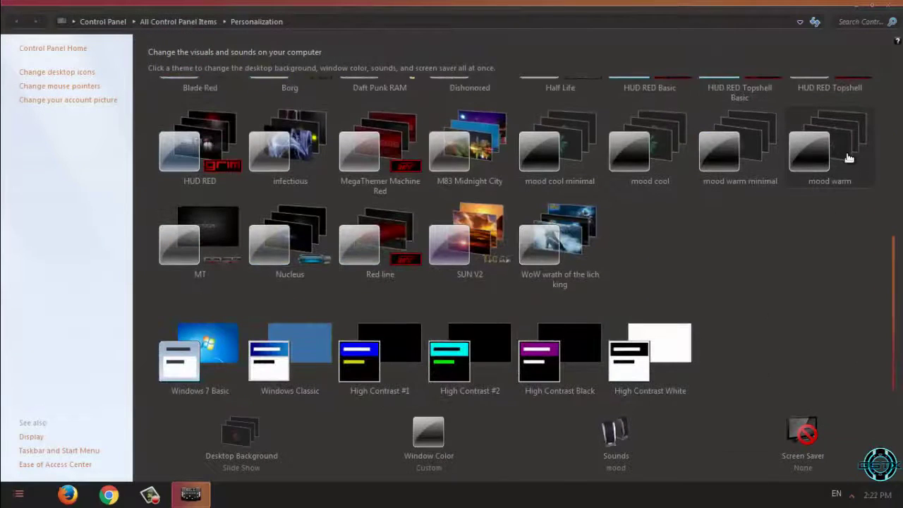
left_click(760, 159)
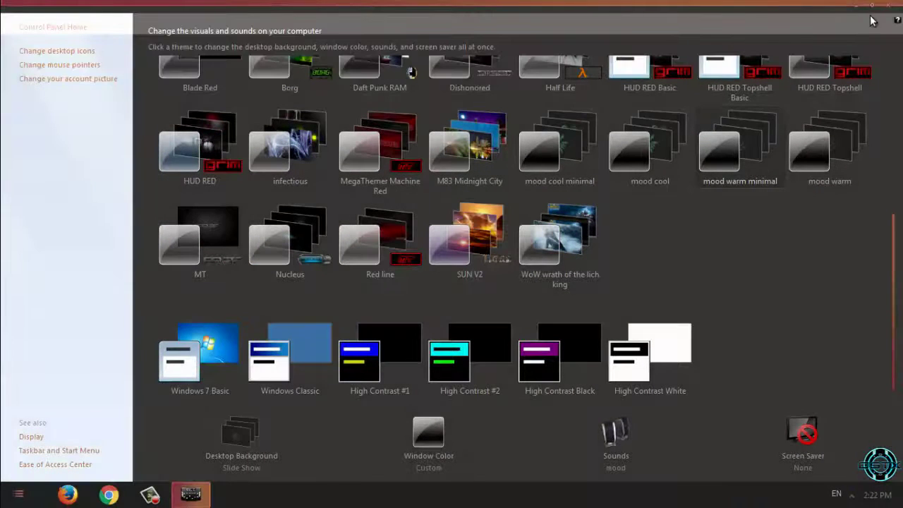
left_click(891, 9)
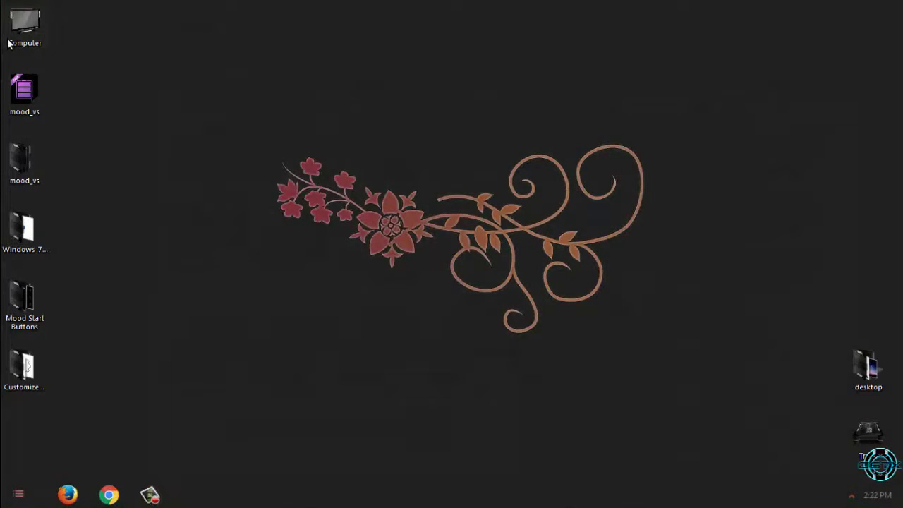
Examine the minimal styling in the Computer window by selecting drives C:, D: and O:, and close it.
double_click(12, 44)
left_click(496, 101)
left_click(489, 136)
left_click(486, 178)
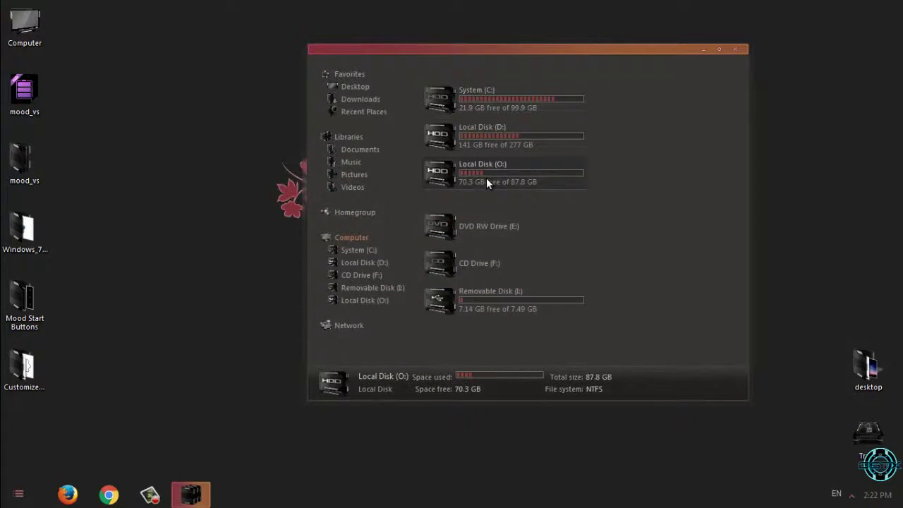
left_click(737, 51)
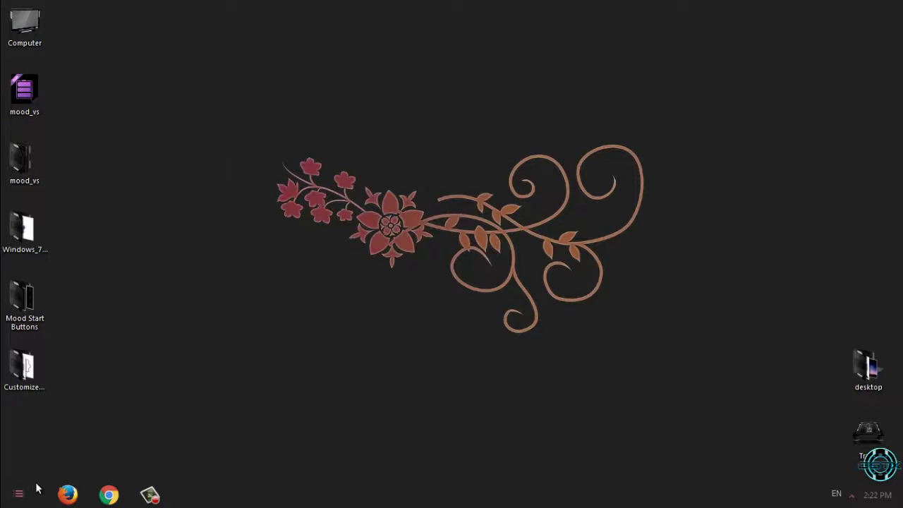
Inspect the minimal styling in the Documents library, close the window, and refresh the desktop.
left_click(18, 493)
left_click(160, 139)
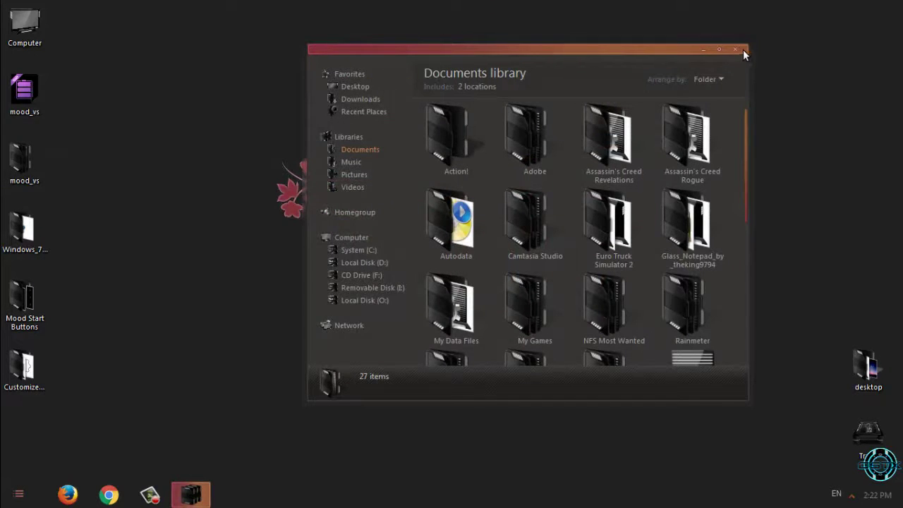
left_click(741, 50)
right_click(408, 160)
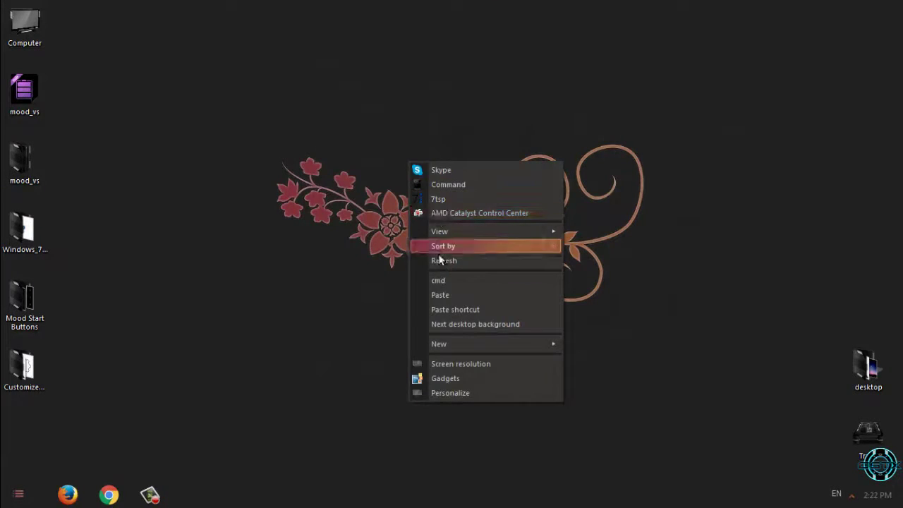
left_click(439, 261)
Apply the mood cool minimal theme in the Personalization window, and close the window.
right_click(254, 134)
left_click(316, 367)
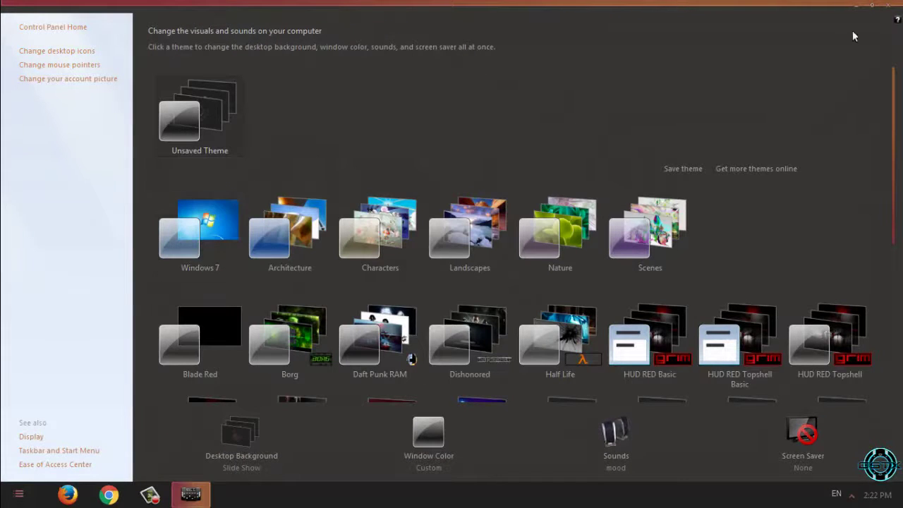
scroll(738, 259, "down", 3)
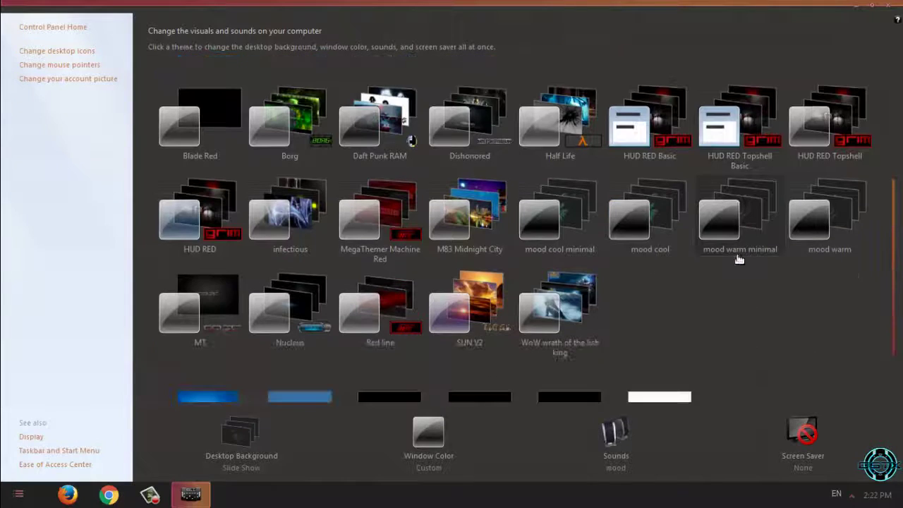
left_click(599, 237)
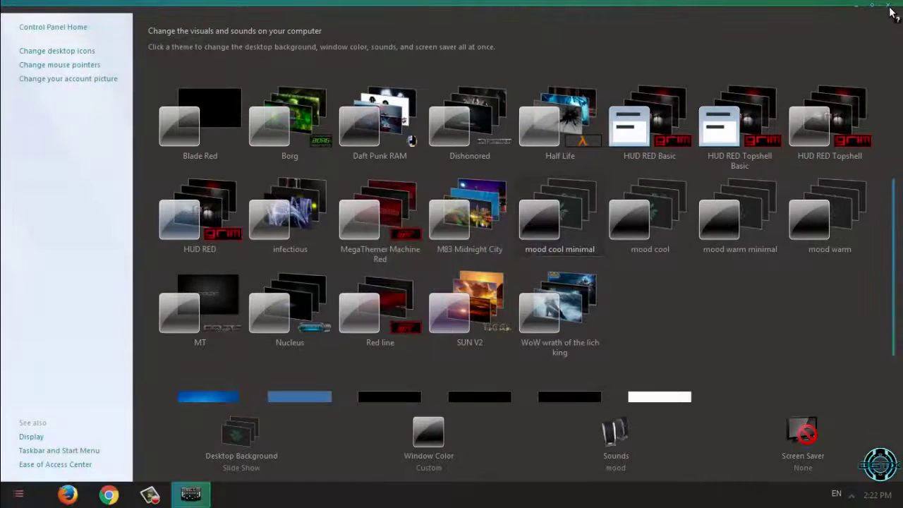
left_click(889, 9)
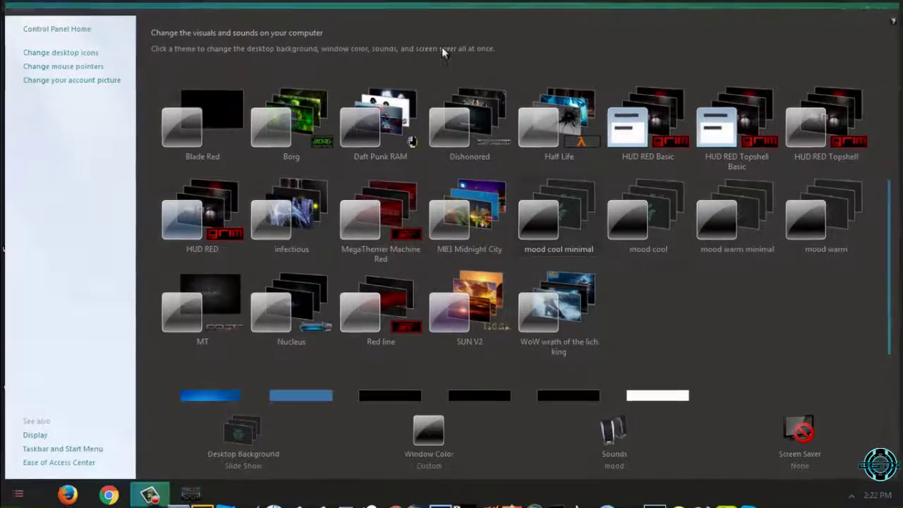
Check the cool minimal styling by browsing from Computer to Downloads, Recent Places and Music, and close the window.
double_click(32, 39)
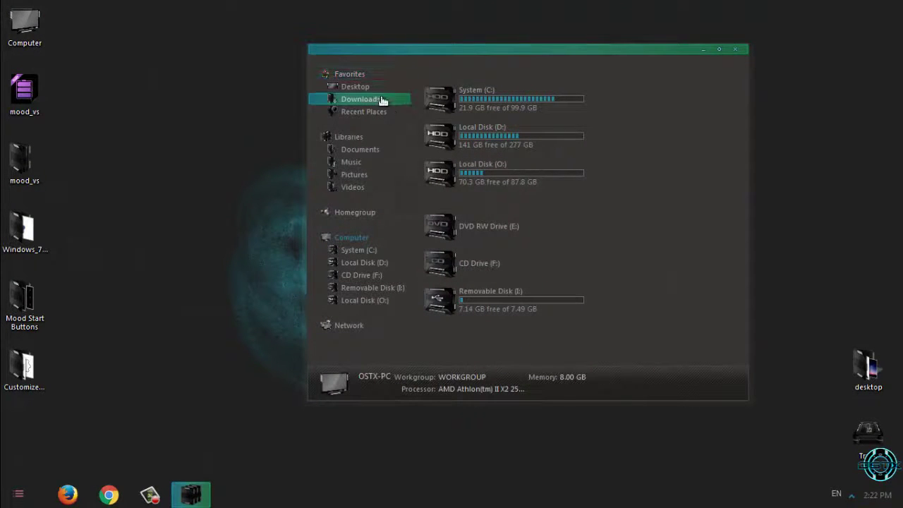
left_click(363, 88)
left_click(364, 117)
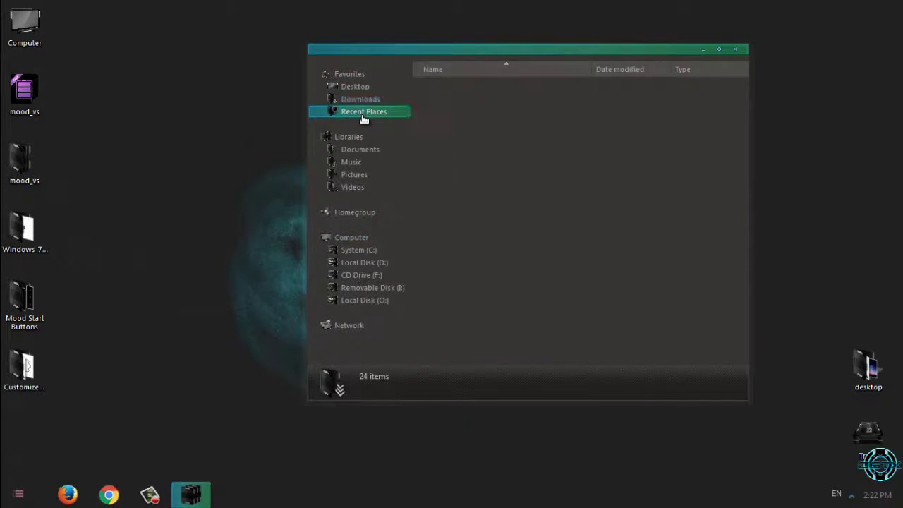
left_click(351, 161)
left_click(731, 51)
Reopen the Personalization window and apply the mood cool theme.
right_click(128, 336)
left_click(176, 326)
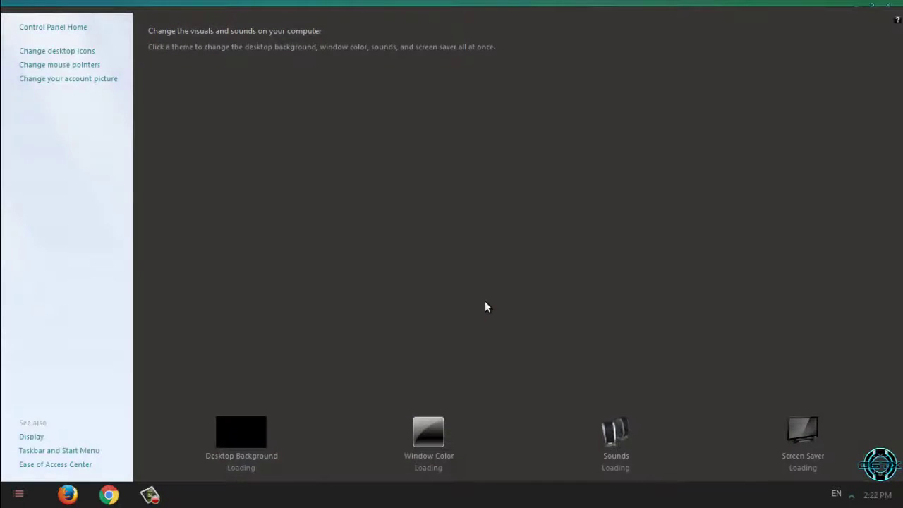
scroll(639, 409, "down", 5)
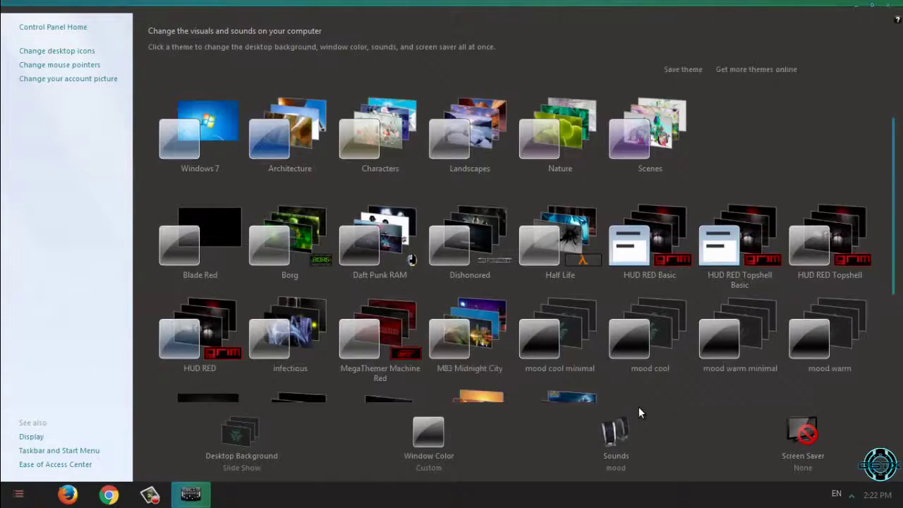
left_click(648, 290)
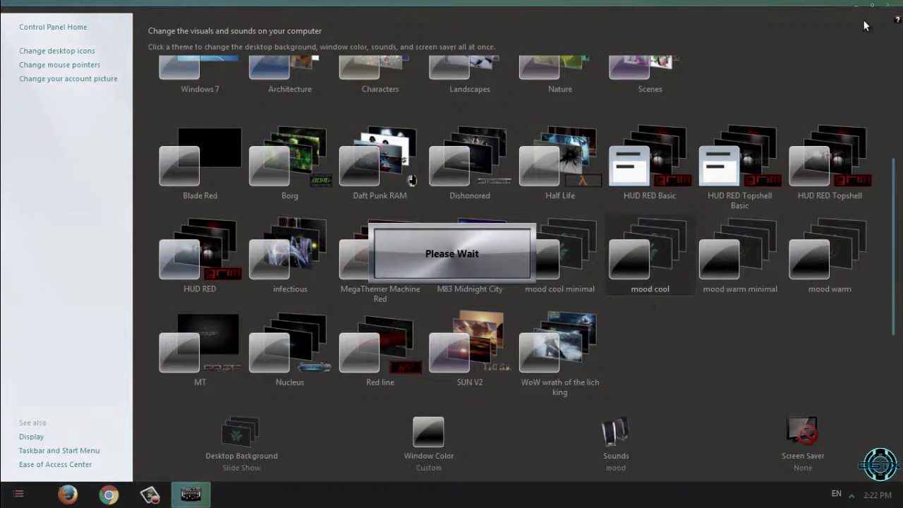